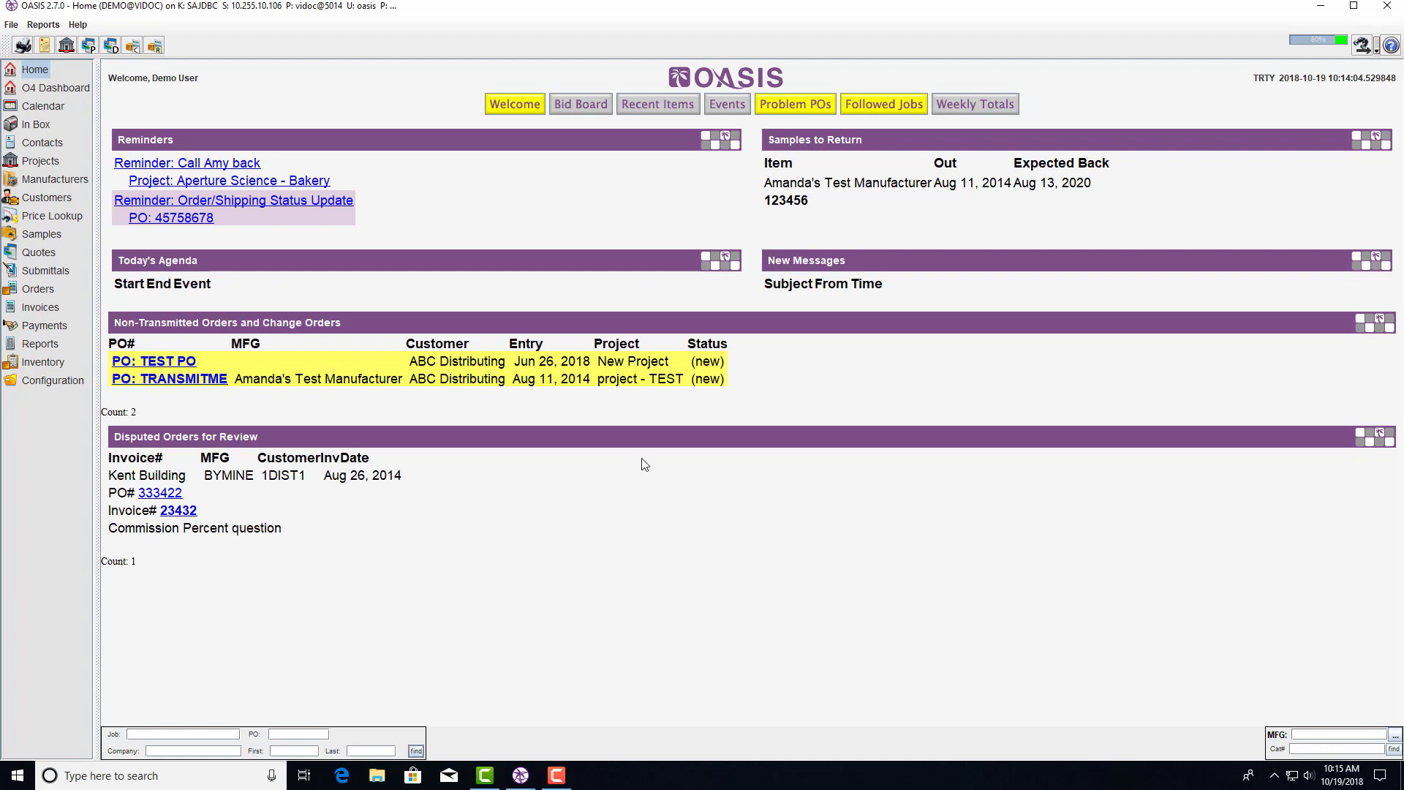
# Review the home page's Bid Board, Recent Items, Problem POs, Followed Jobs and Weekly Totals views.
pyautogui.click(580, 106)
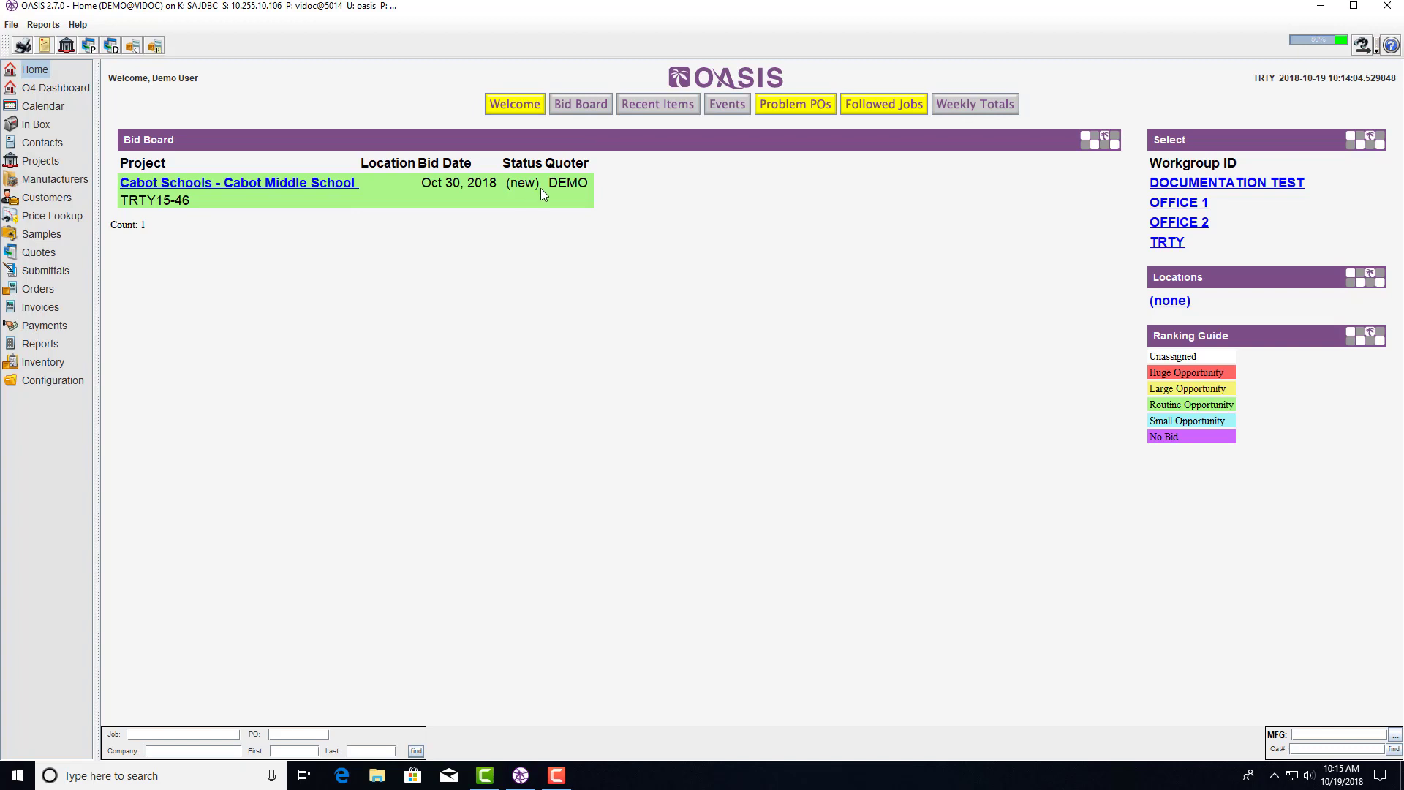
pyautogui.click(647, 107)
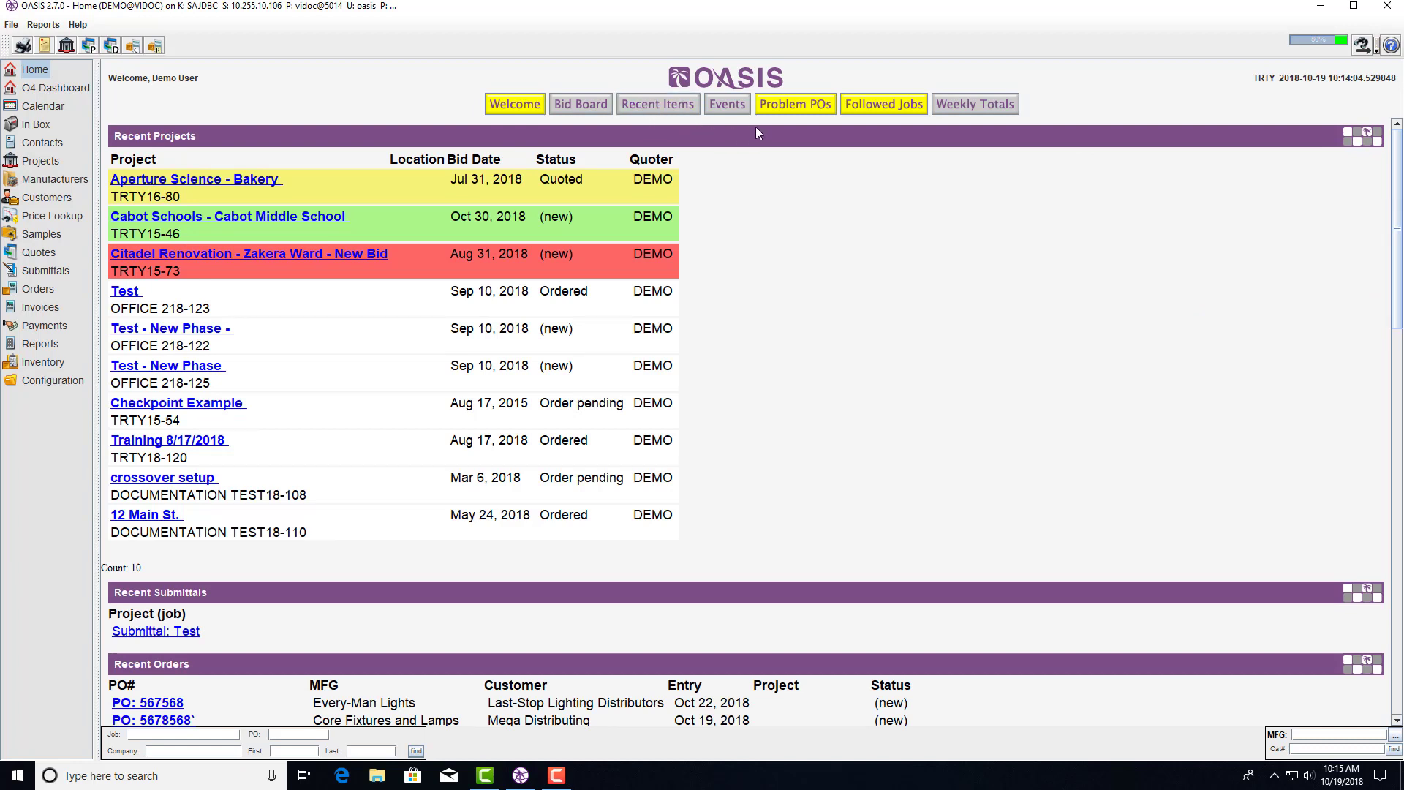
pyautogui.click(792, 110)
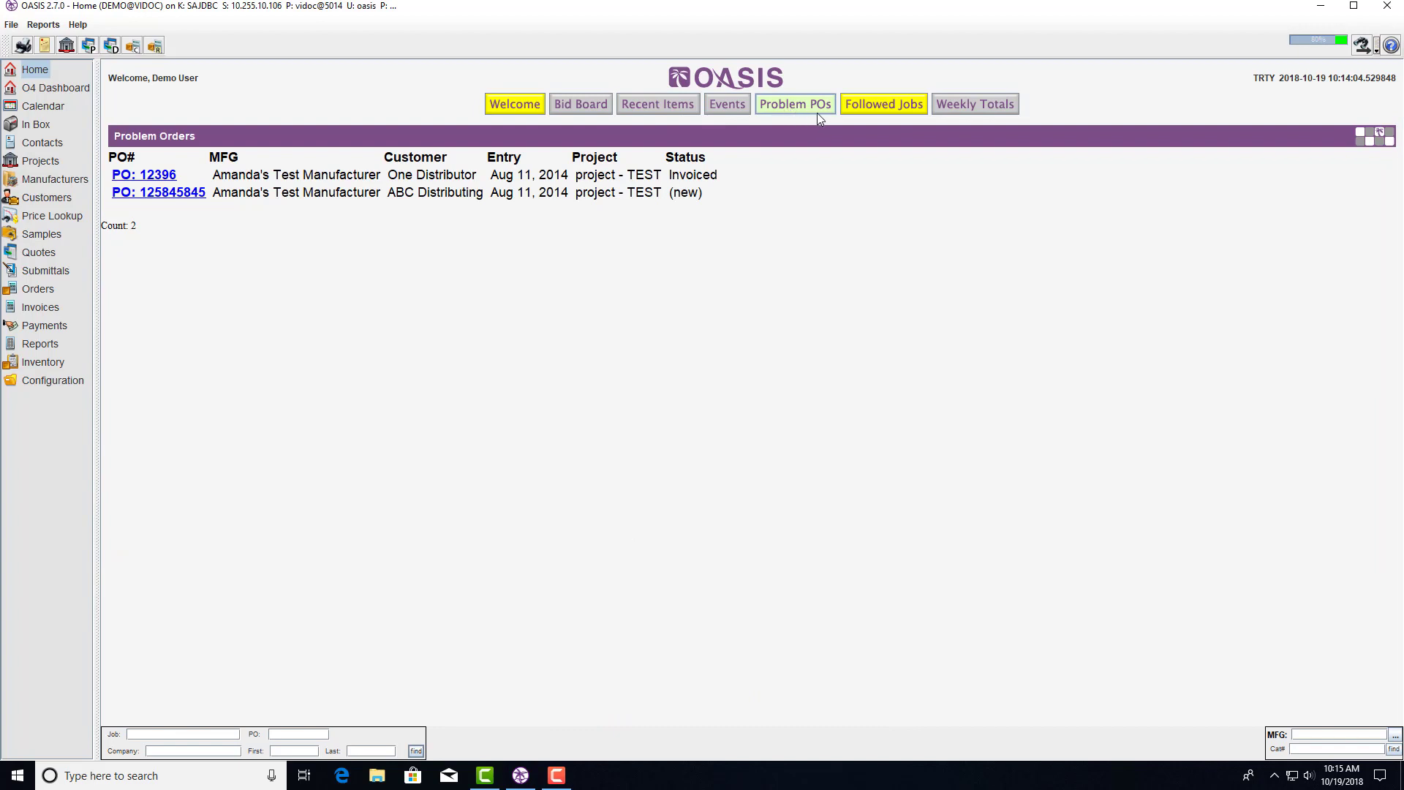
pyautogui.click(878, 105)
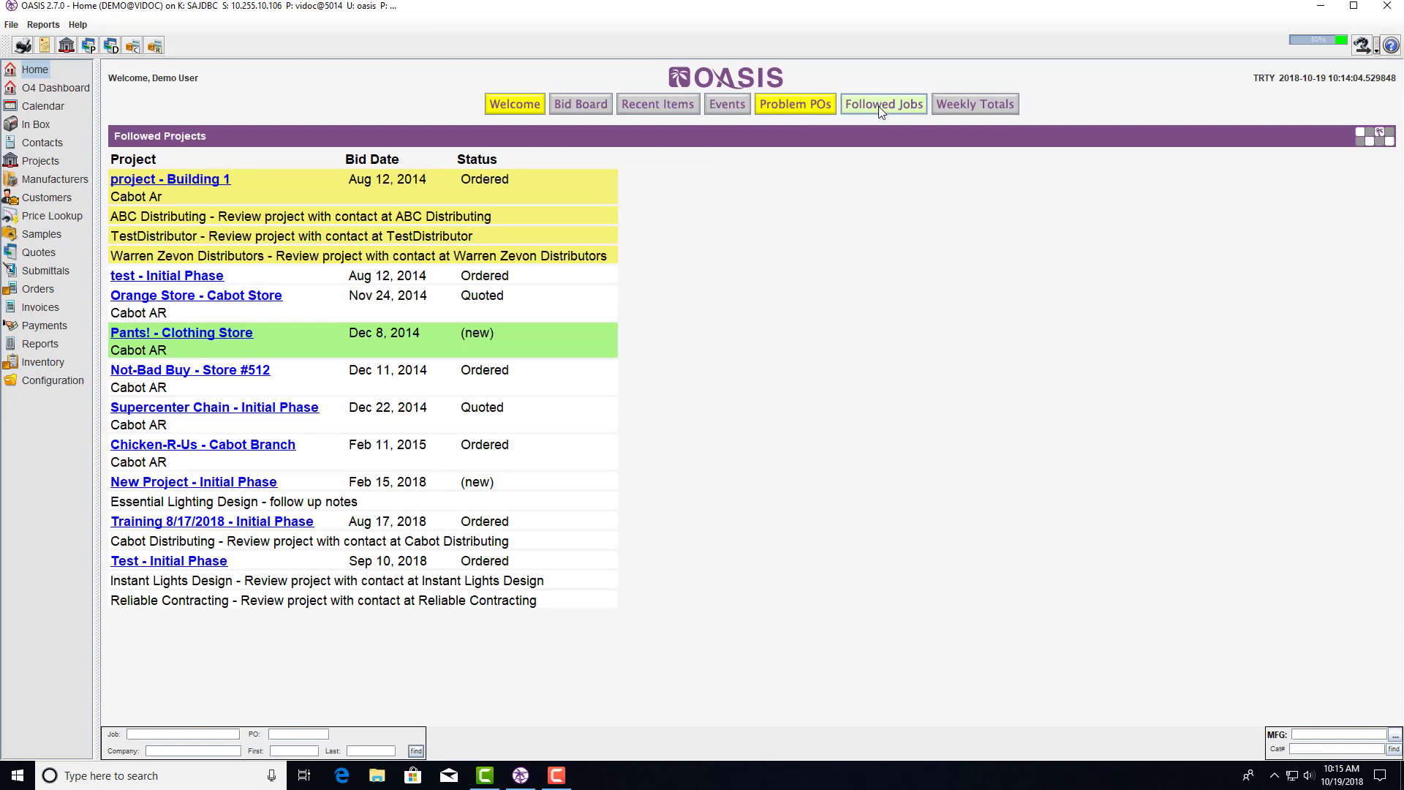
pyautogui.click(964, 104)
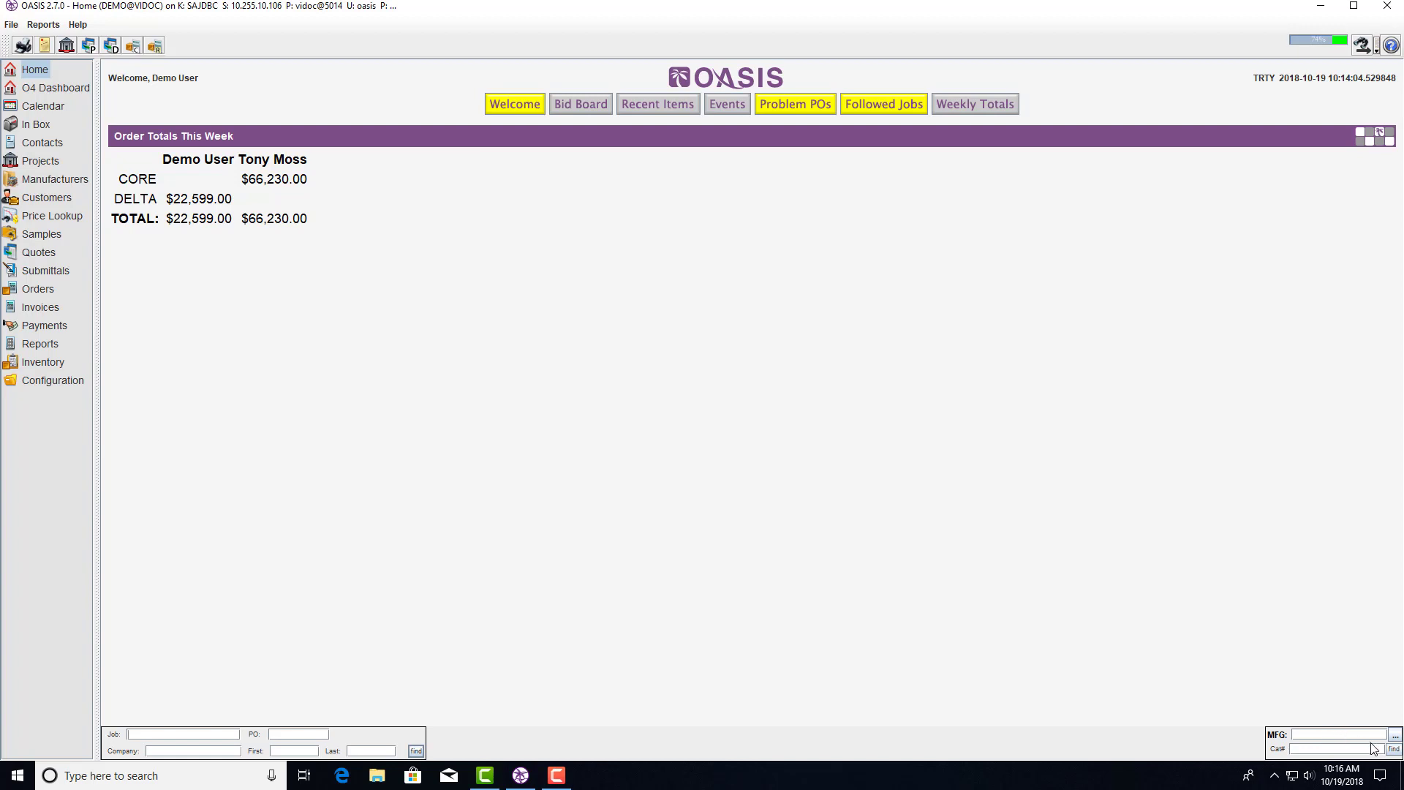
# Fill the quick part lookup with manufacturer ByMine Lighting and catalog number cfr8.
pyautogui.click(1334, 731)
pyautogui.write('bymi')
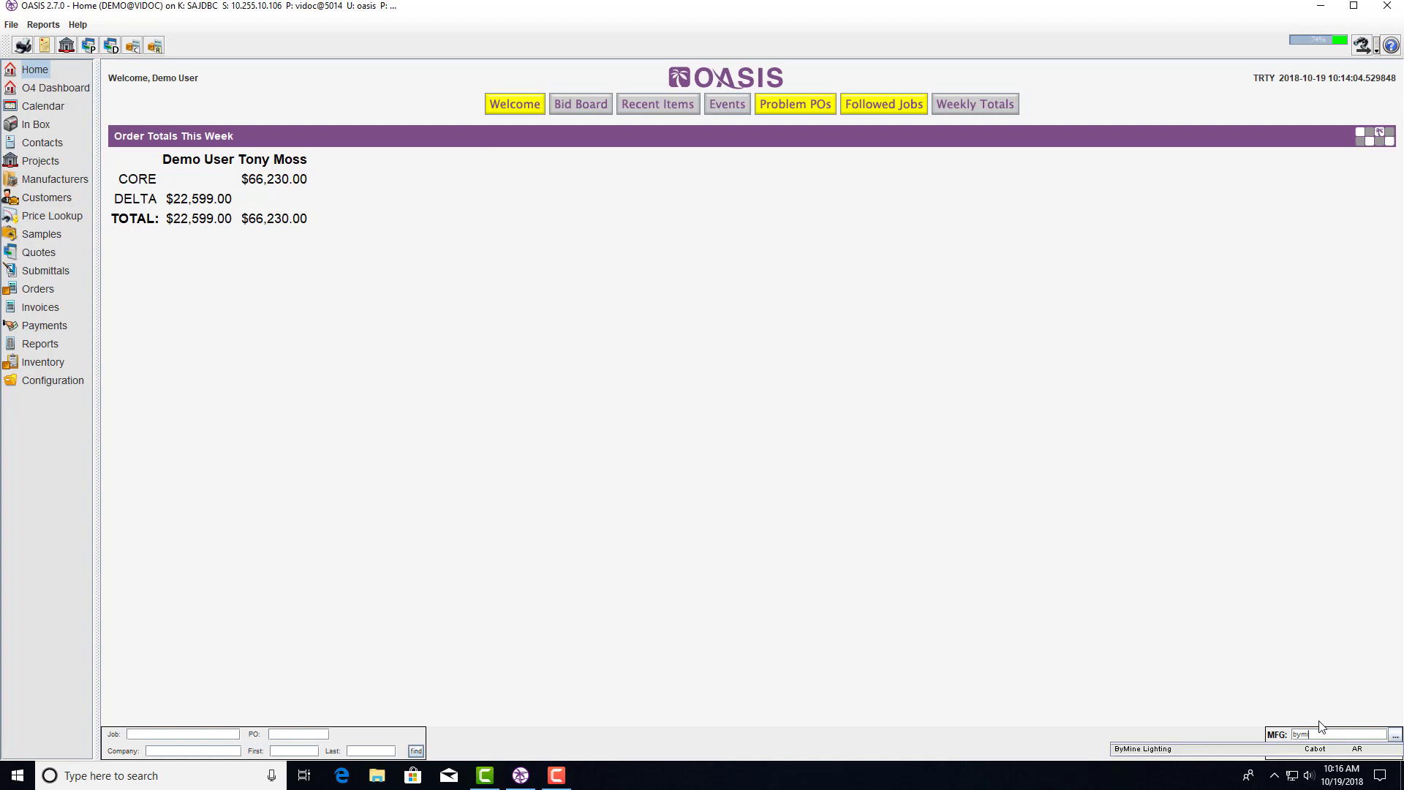
pyautogui.write('ne')
pyautogui.click(1314, 749)
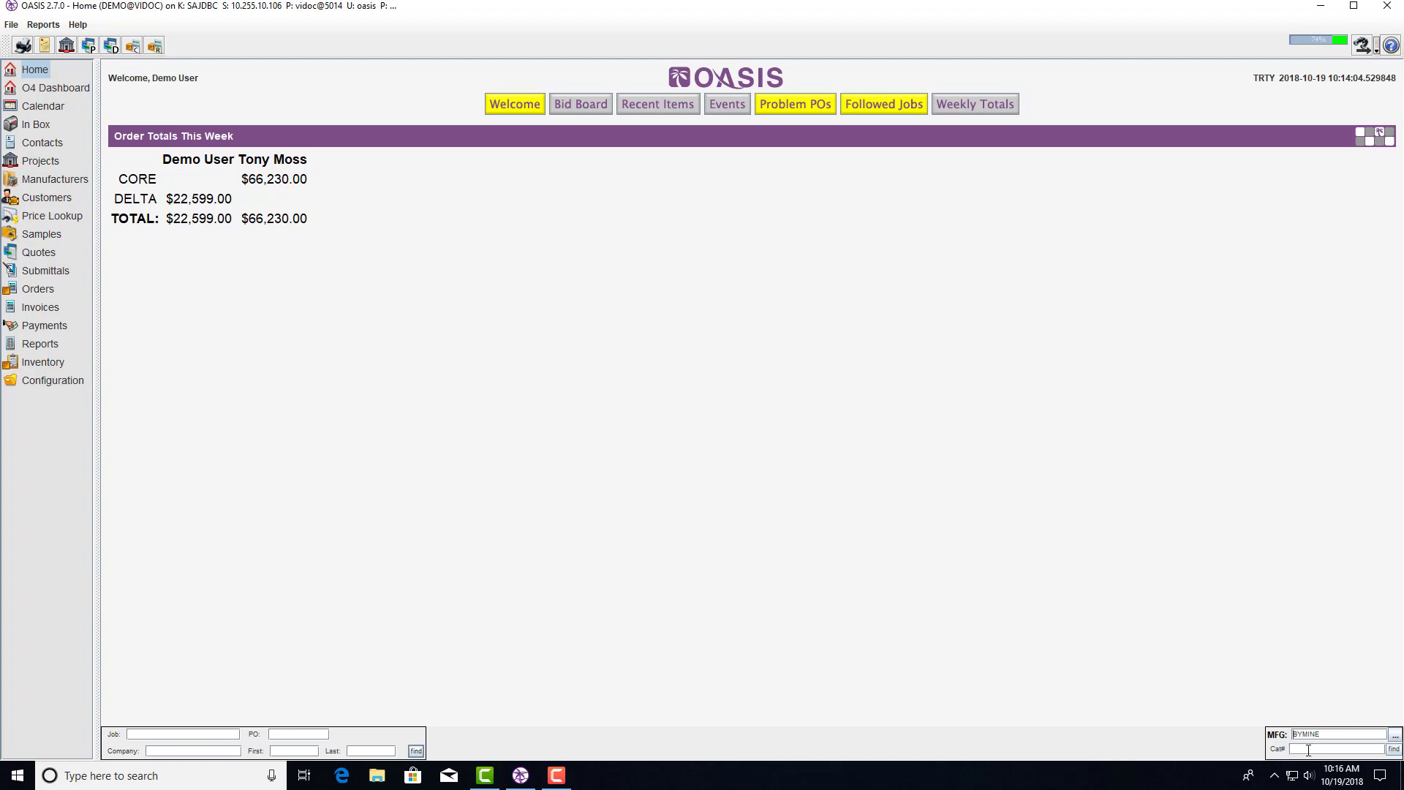
pyautogui.write('cfr8')
# View the monthly calendar and list all contacts by group.
pyautogui.click(37, 106)
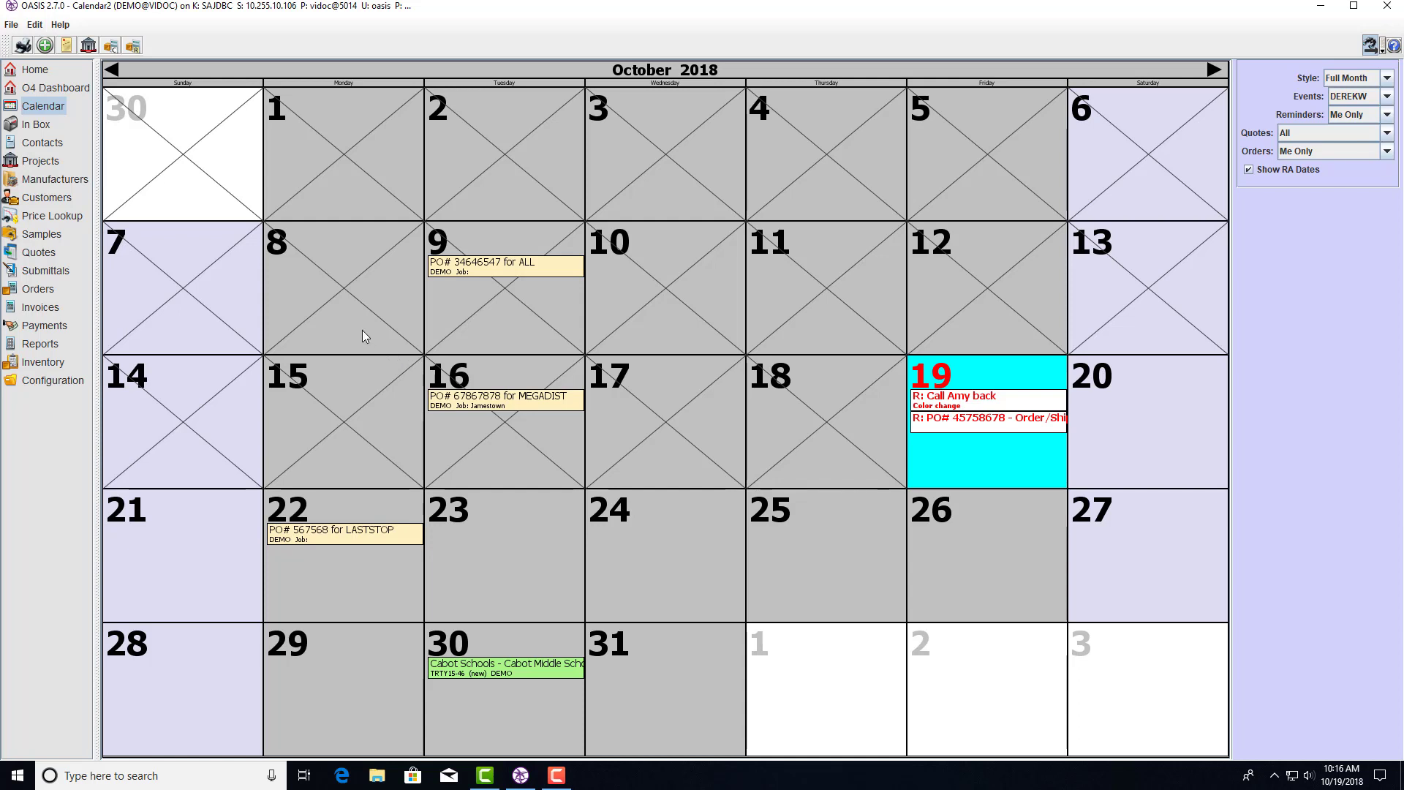
pyautogui.click(45, 143)
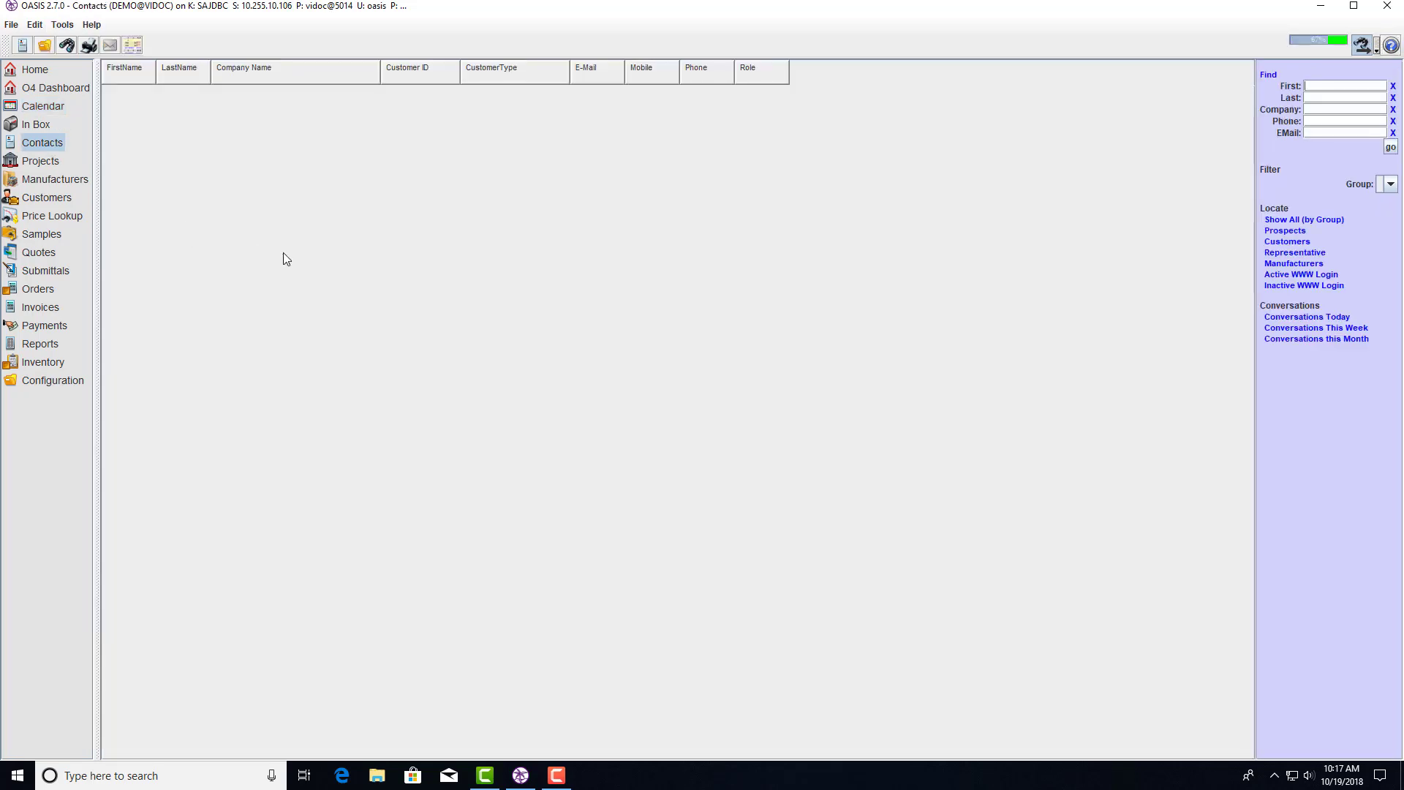
pyautogui.click(1287, 220)
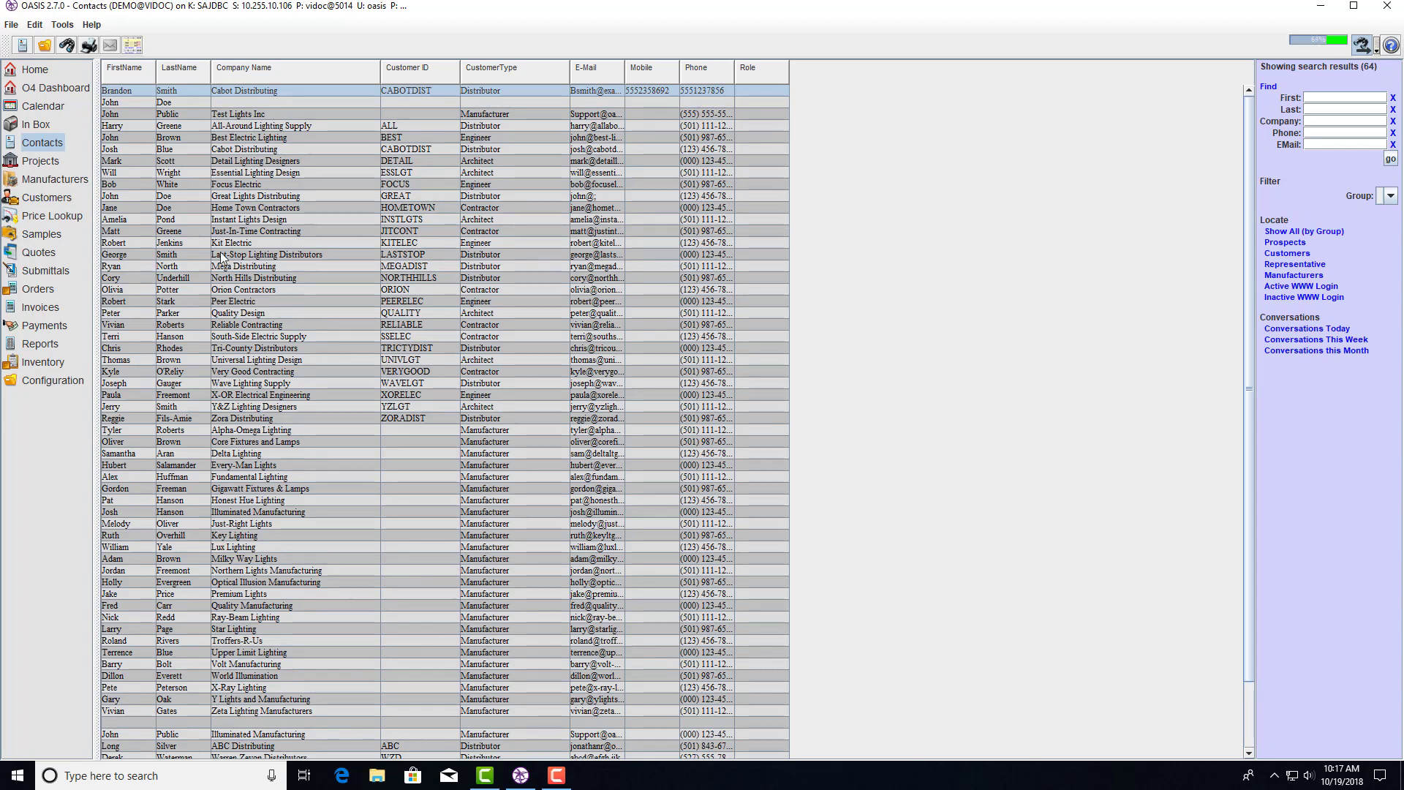
# Open the Alpha-Omega Lighting record from the manufacturers list, inspect its general and connectivity settings, and close it.
pyautogui.click(45, 180)
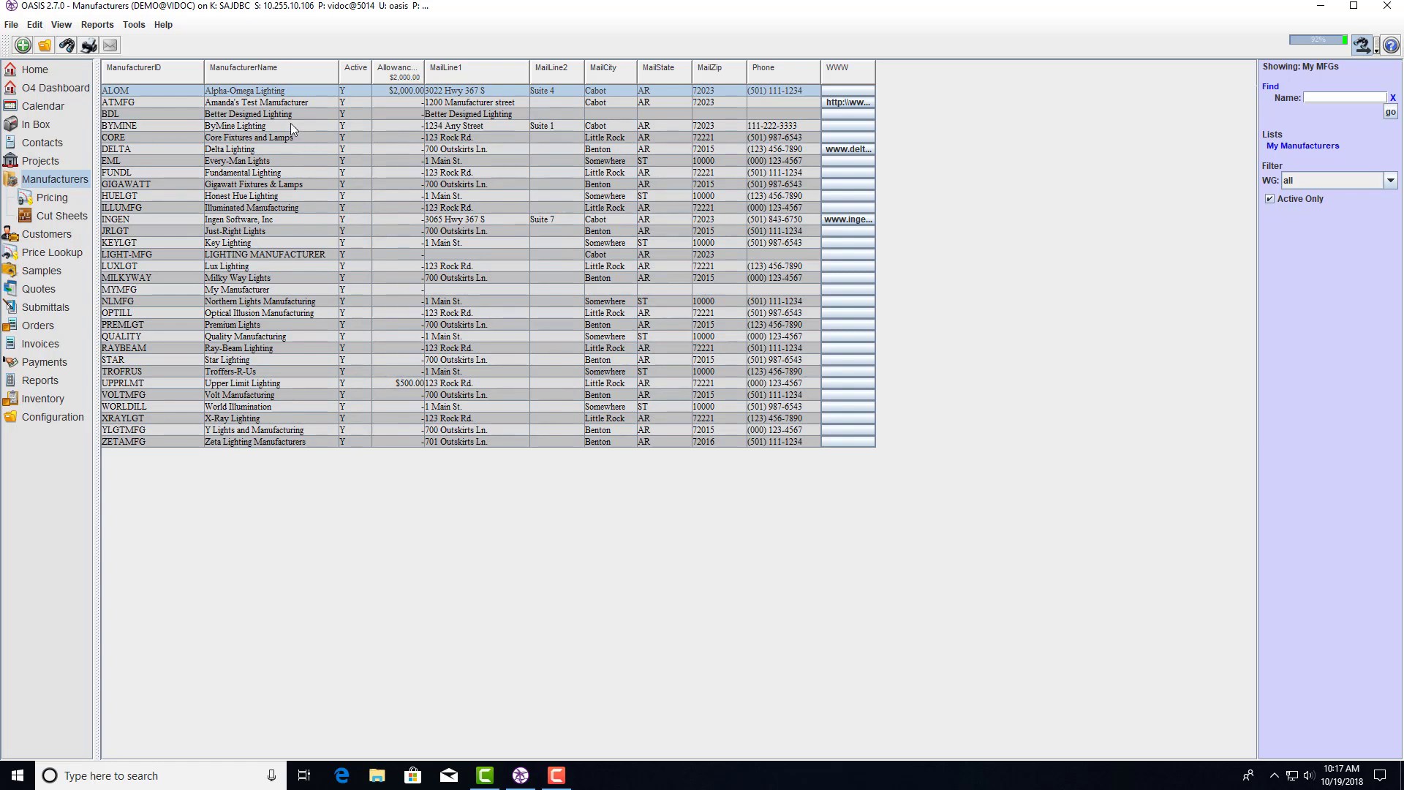
pyautogui.doubleClick(313, 91)
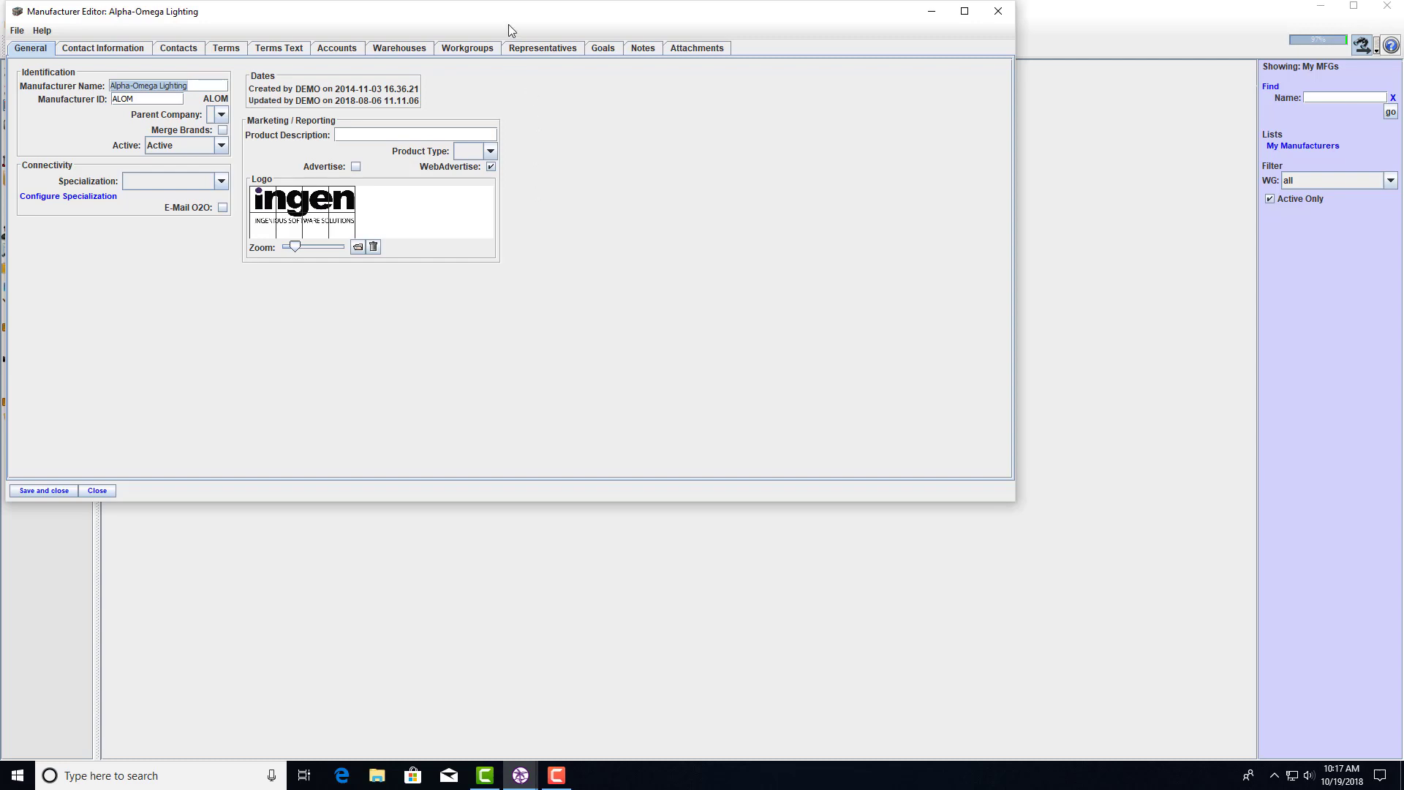
pyautogui.moveTo(519, 16); pyautogui.dragTo(628, 169)
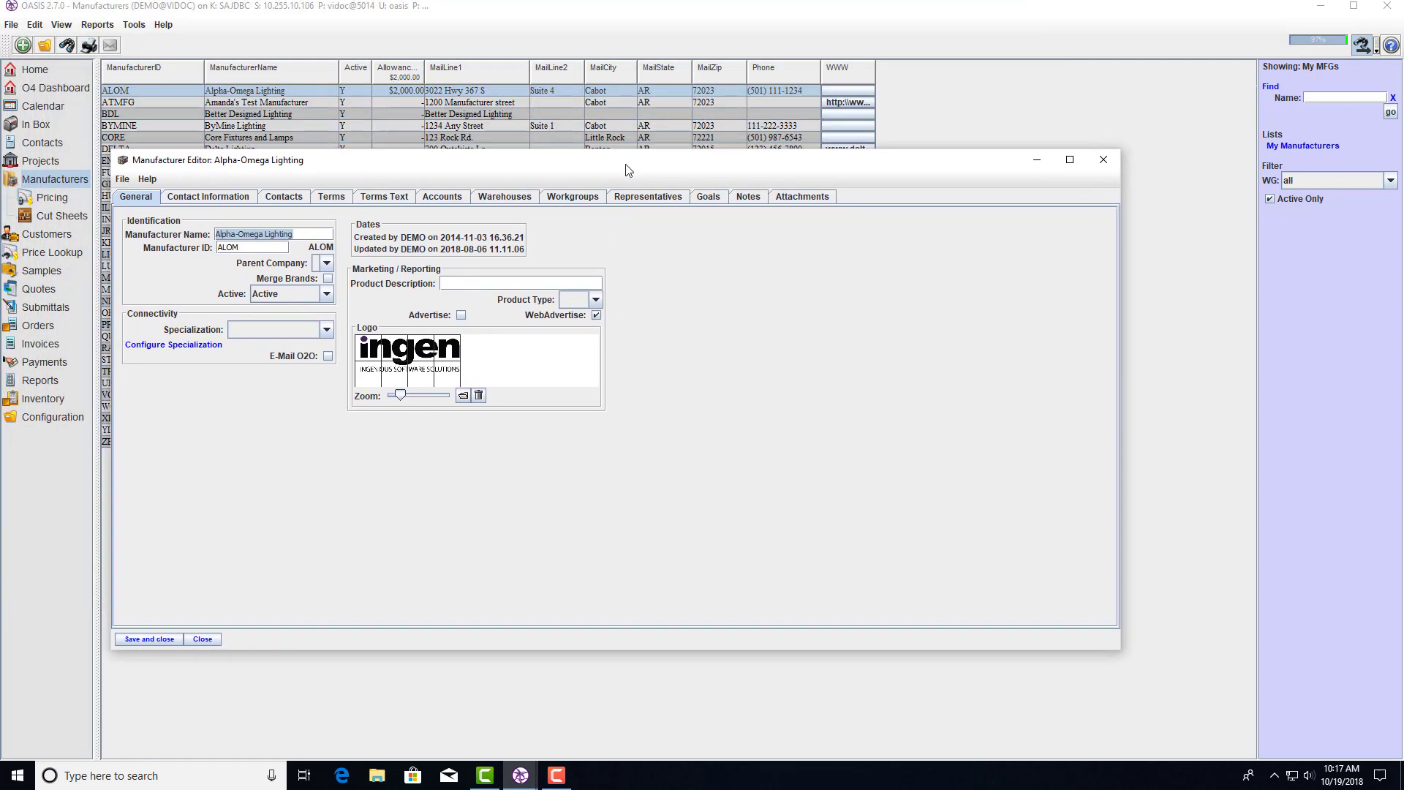
pyautogui.click(279, 332)
pyautogui.click(281, 331)
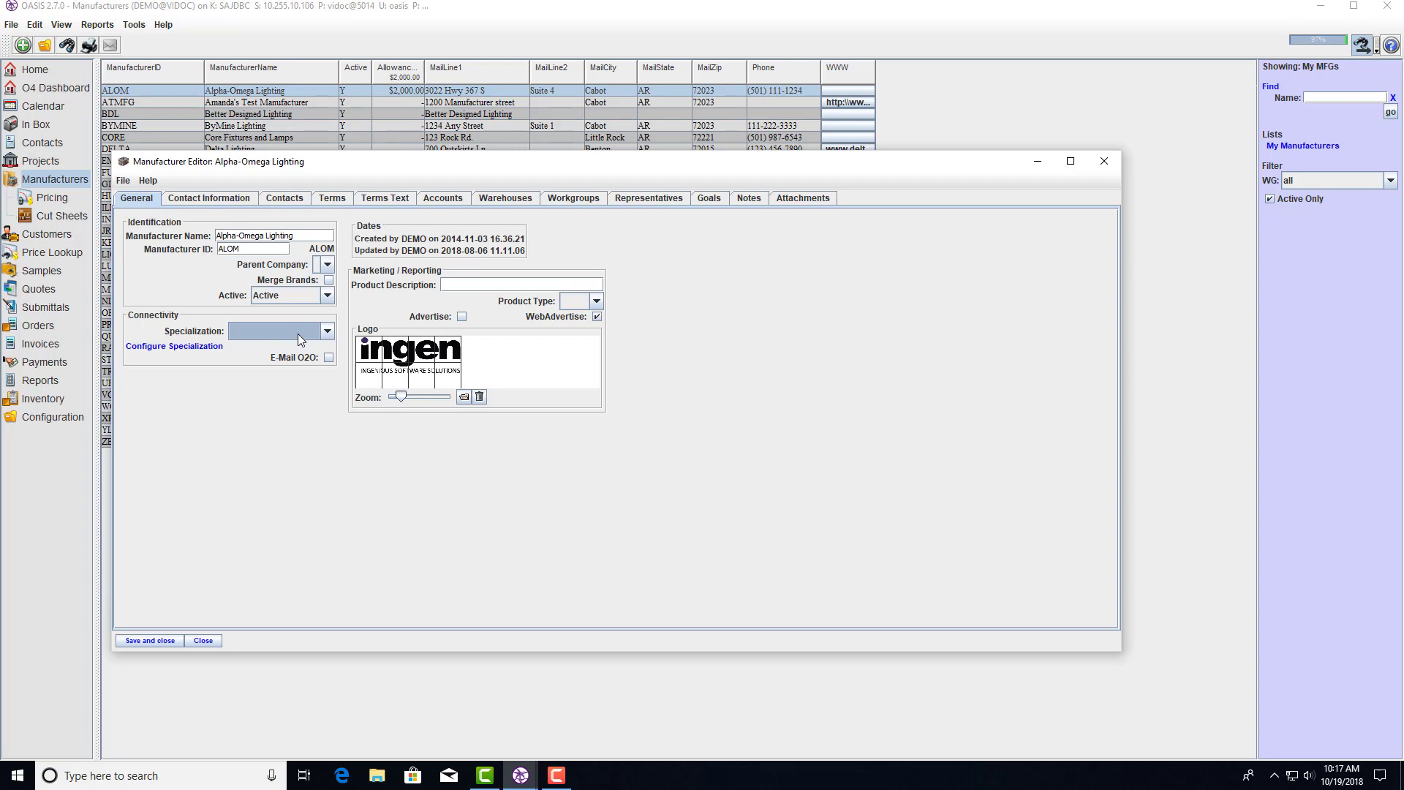
pyautogui.click(1104, 163)
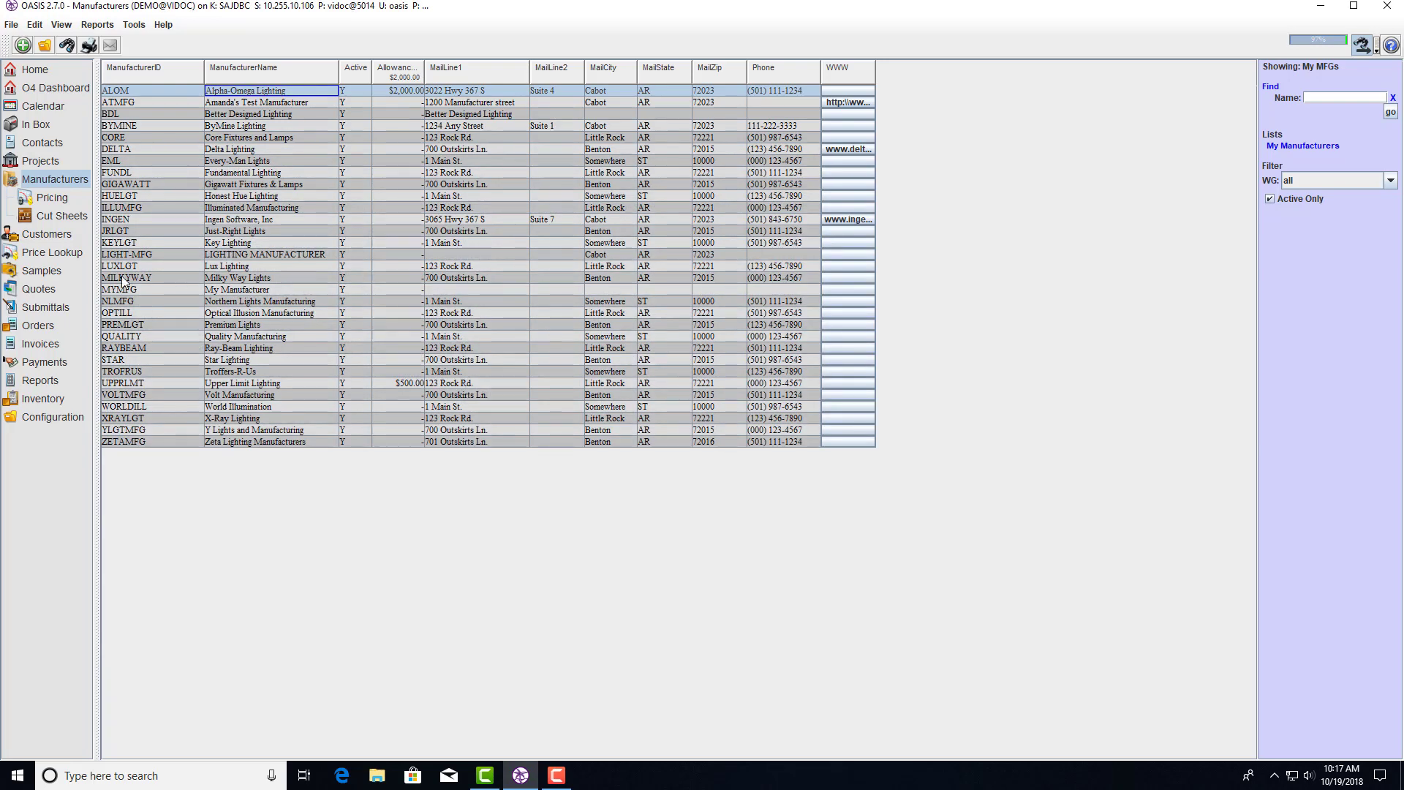
# Open ByMine Lighting's untitled price list to review its parts, prices and commissions, and close it.
pyautogui.click(52, 198)
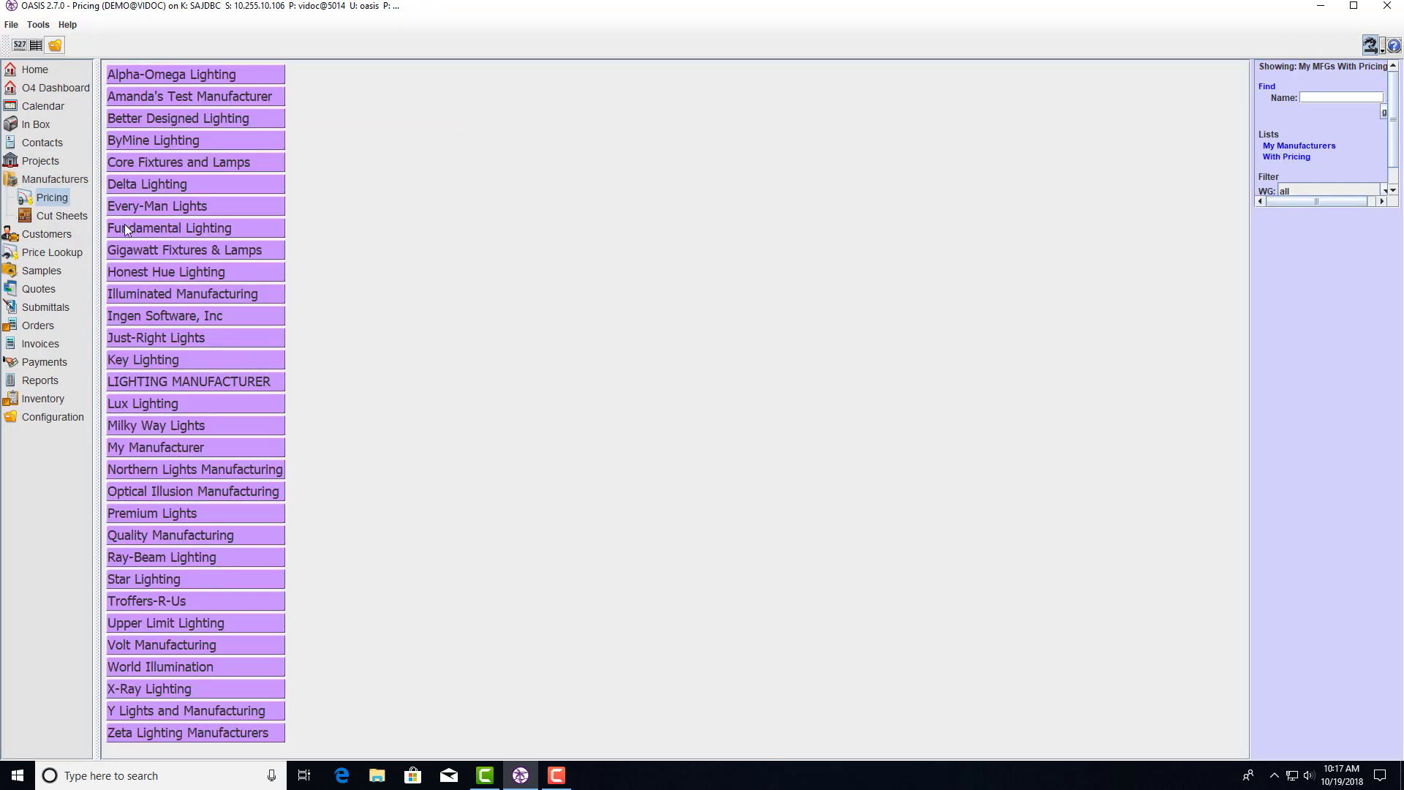
pyautogui.click(117, 141)
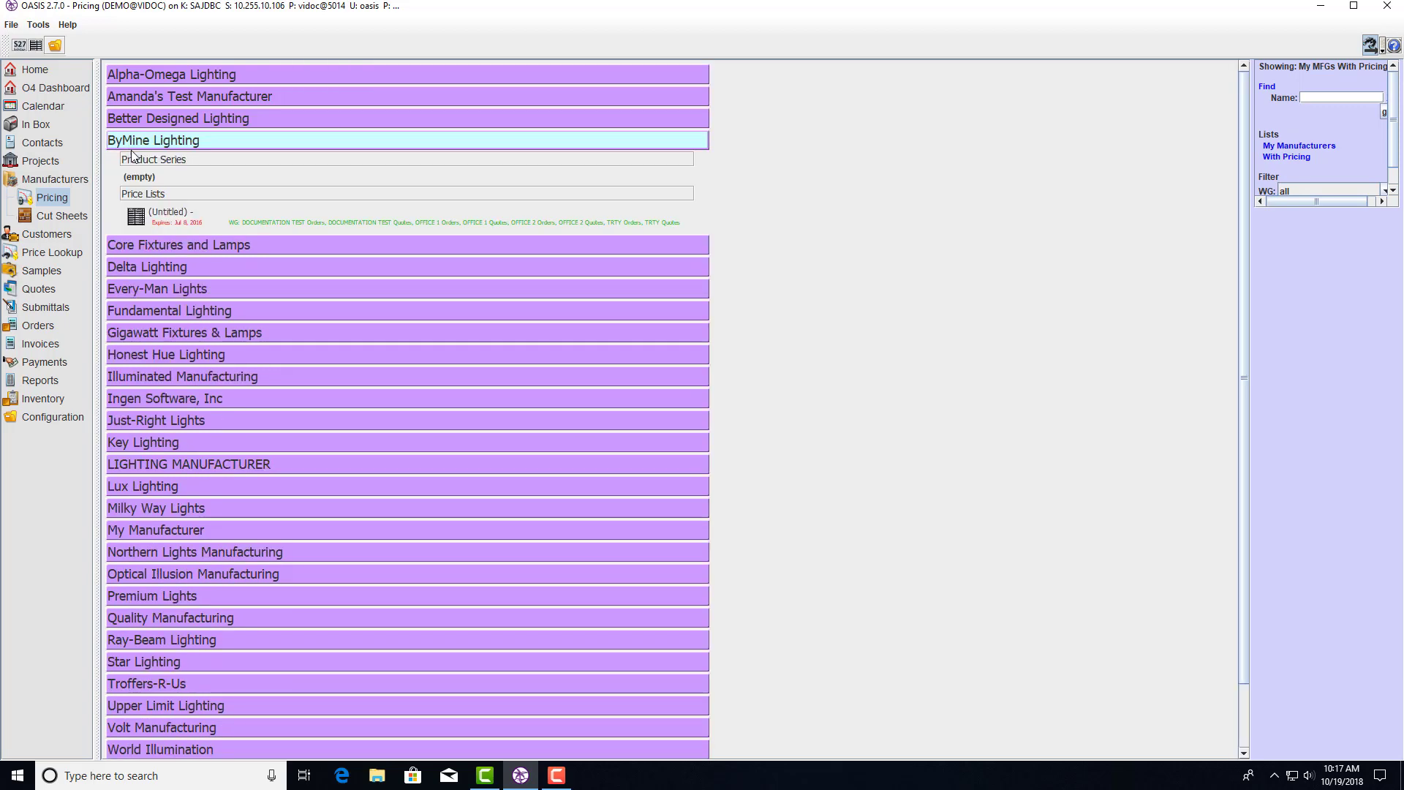
pyautogui.click(138, 220)
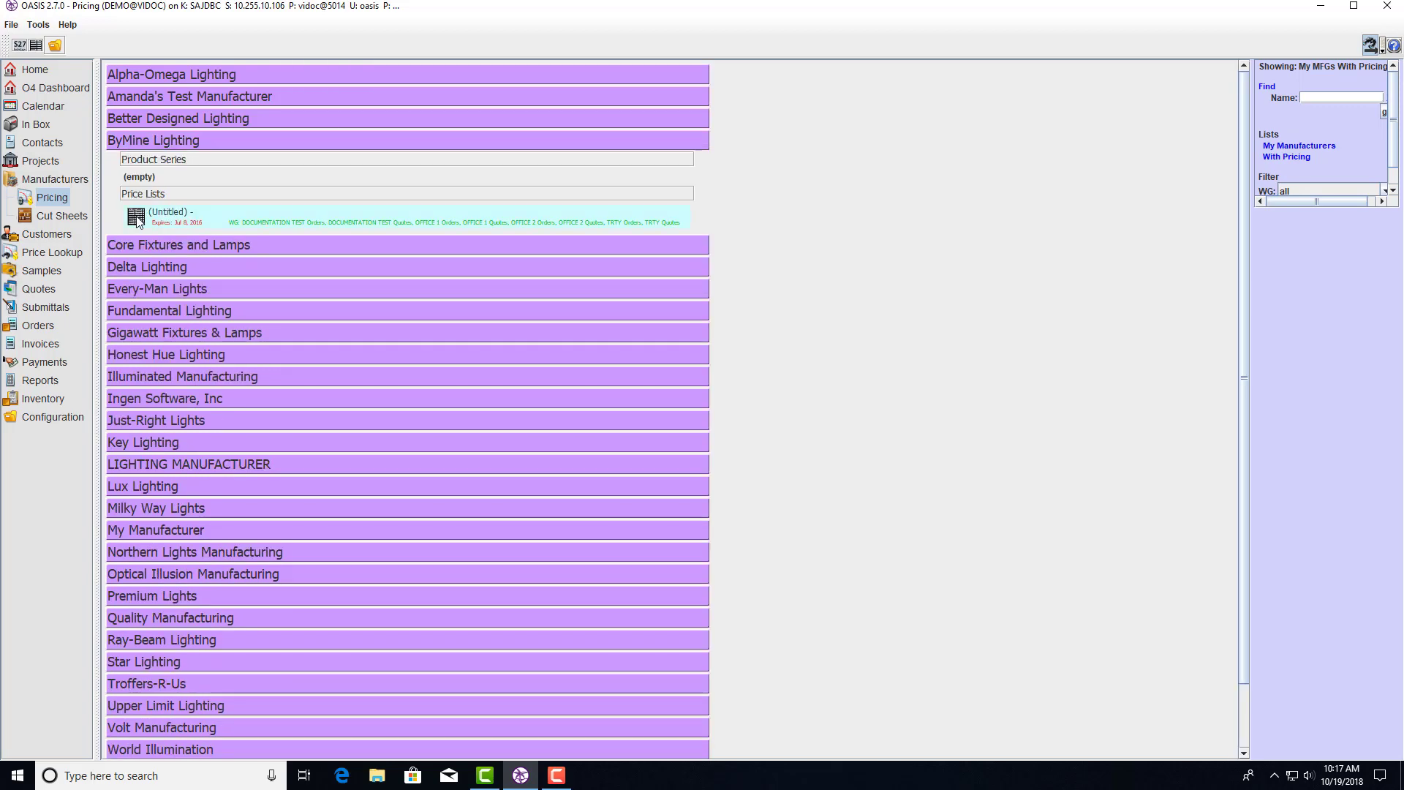
pyautogui.doubleClick(139, 220)
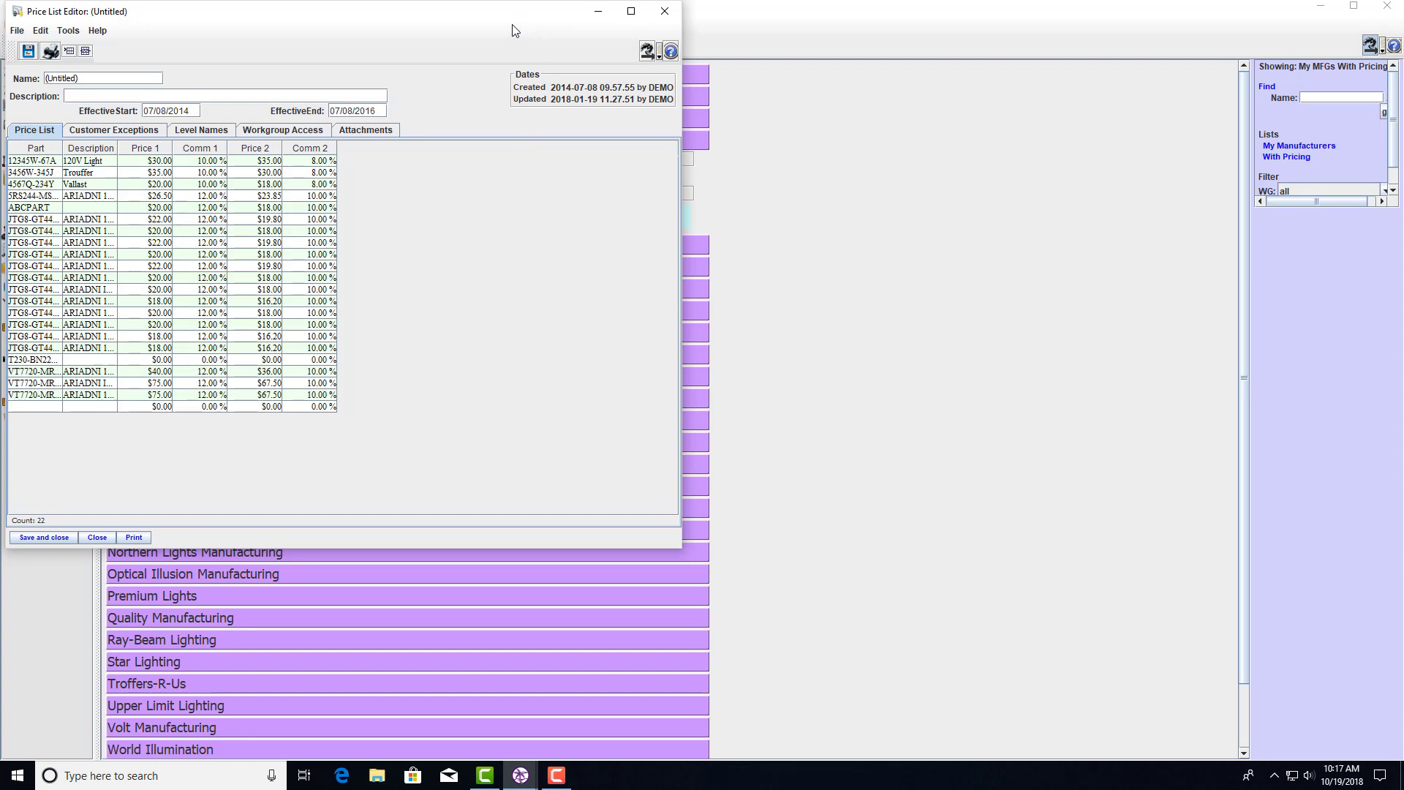
pyautogui.click(664, 11)
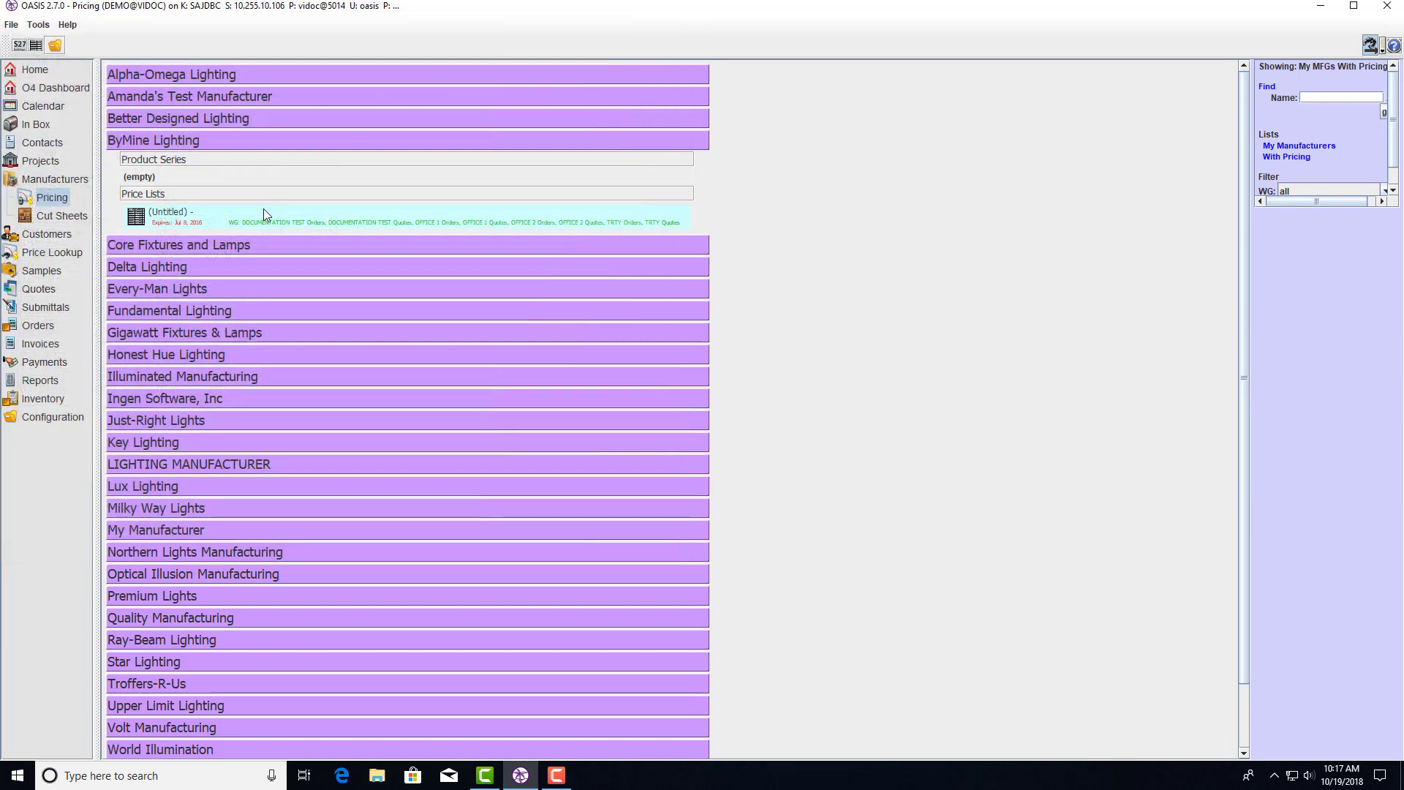
# Expand the second listed manufacturer in the cut sheets to view its catalogs.
pyautogui.click(61, 220)
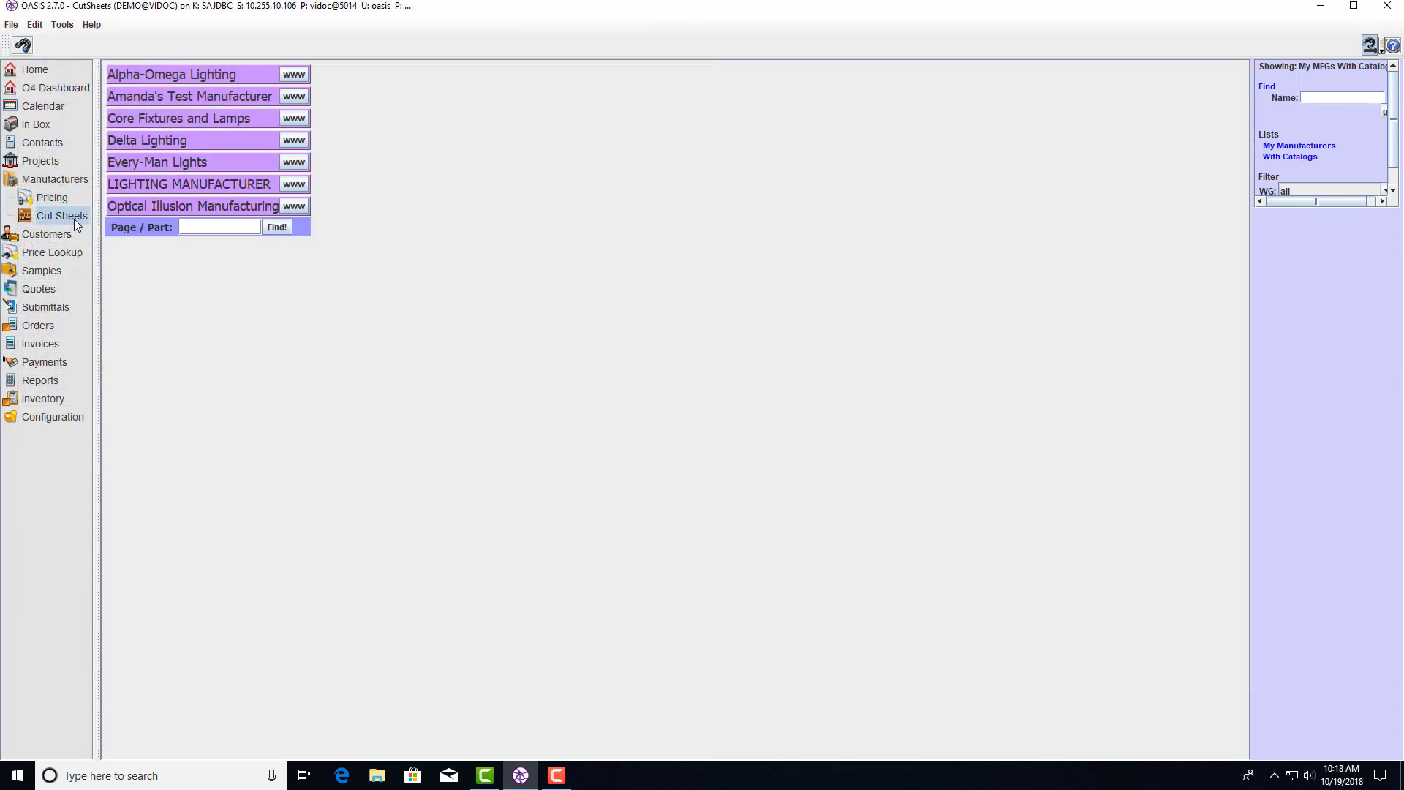
pyautogui.click(120, 100)
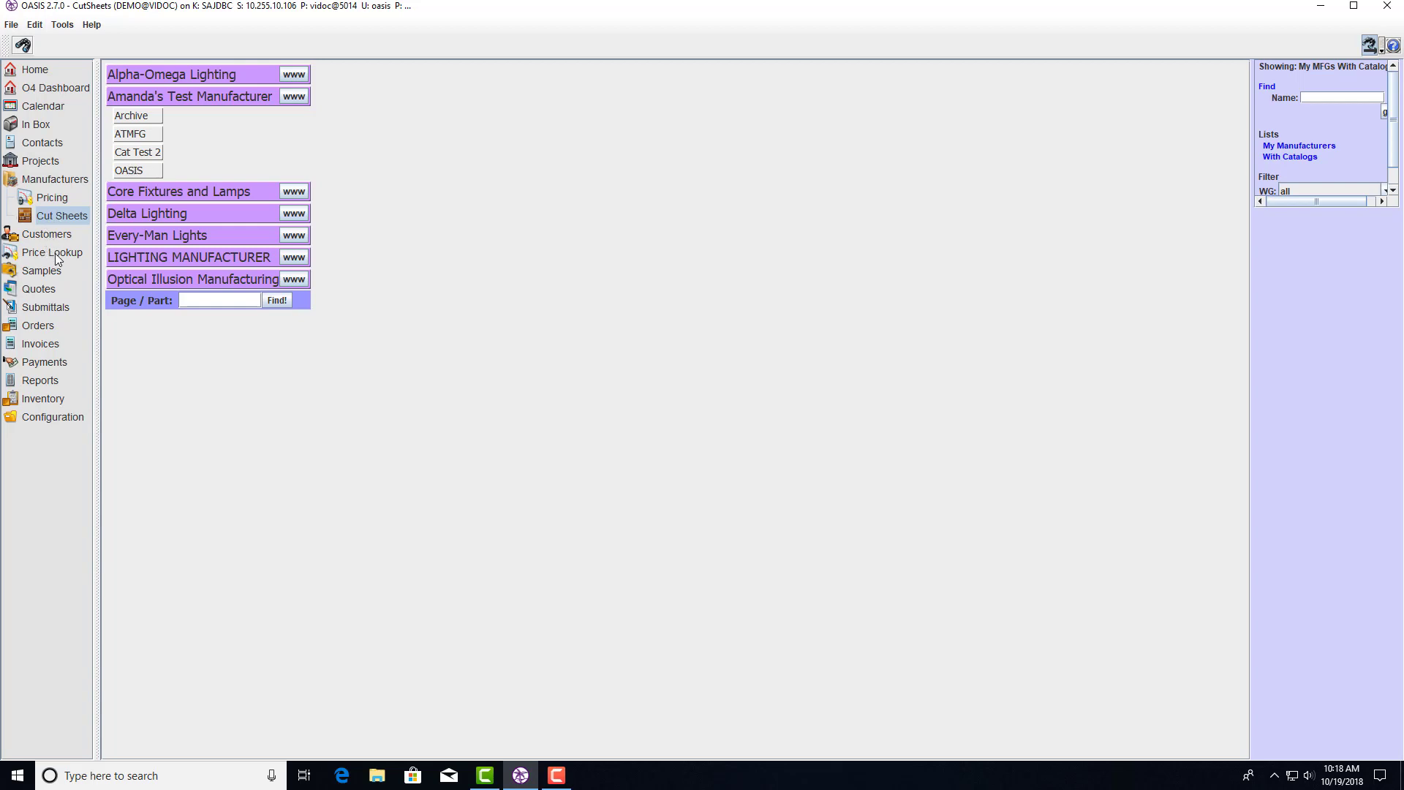
# Create a new project in the TRTY - DEMO Territory workgroup.
pyautogui.click(50, 166)
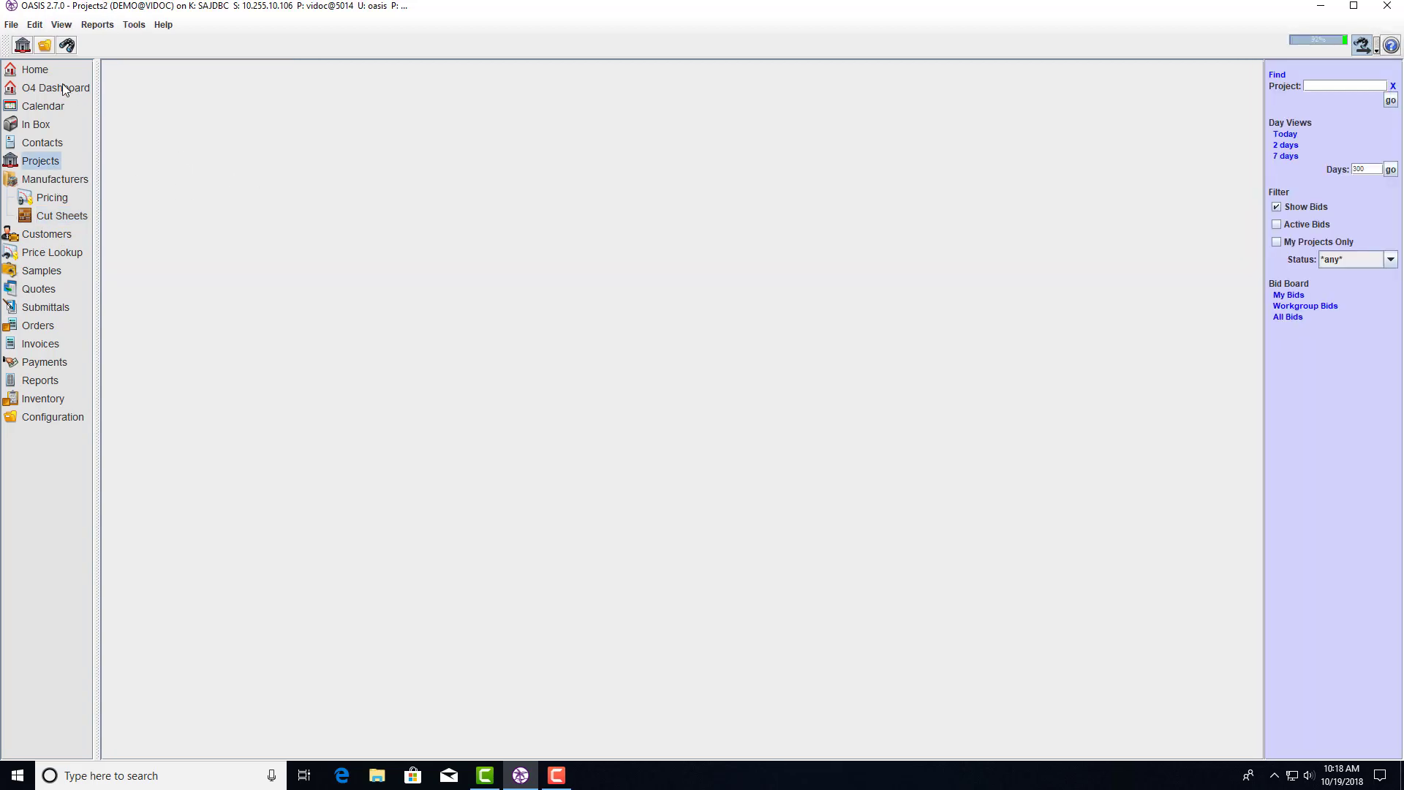
pyautogui.click(22, 45)
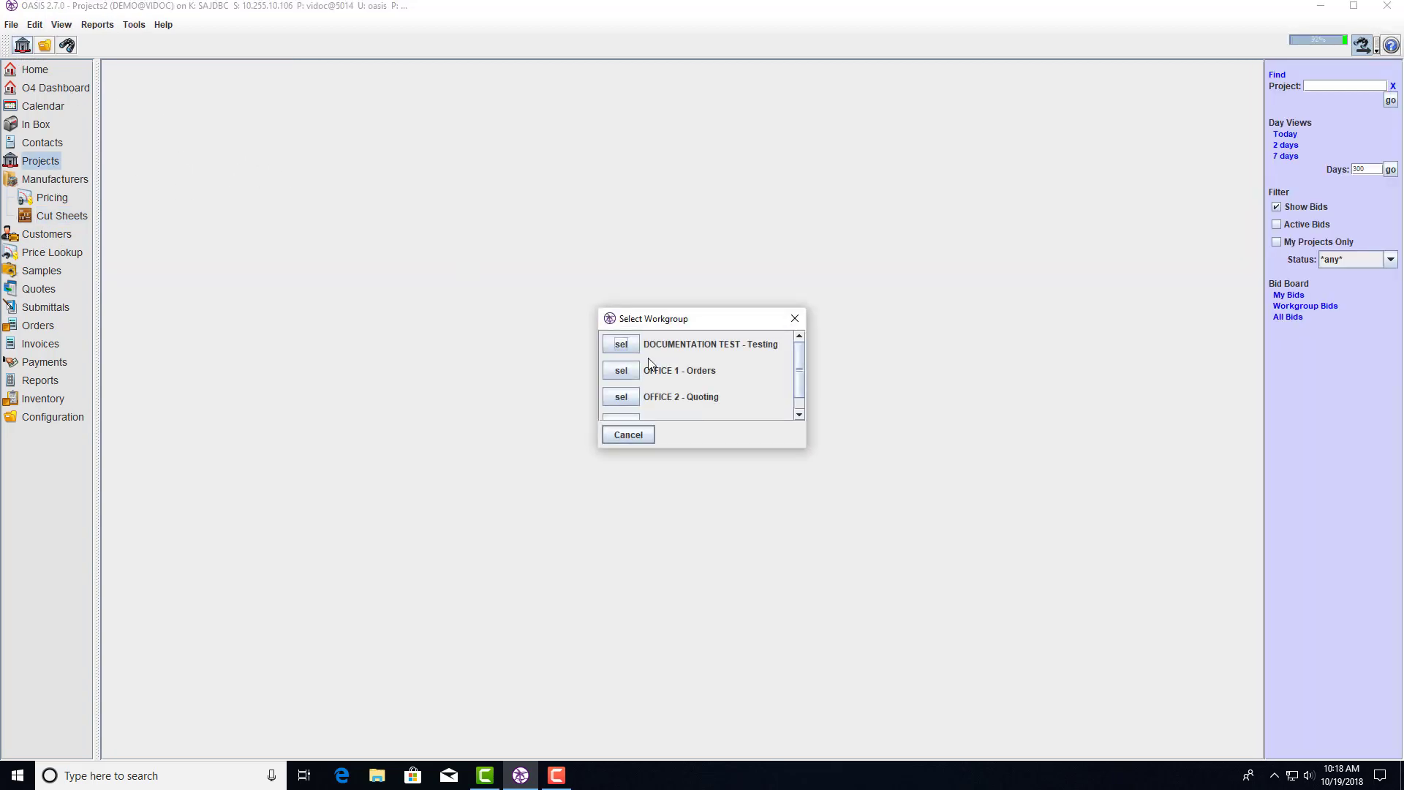
pyautogui.scroll(-1, 795, 409)
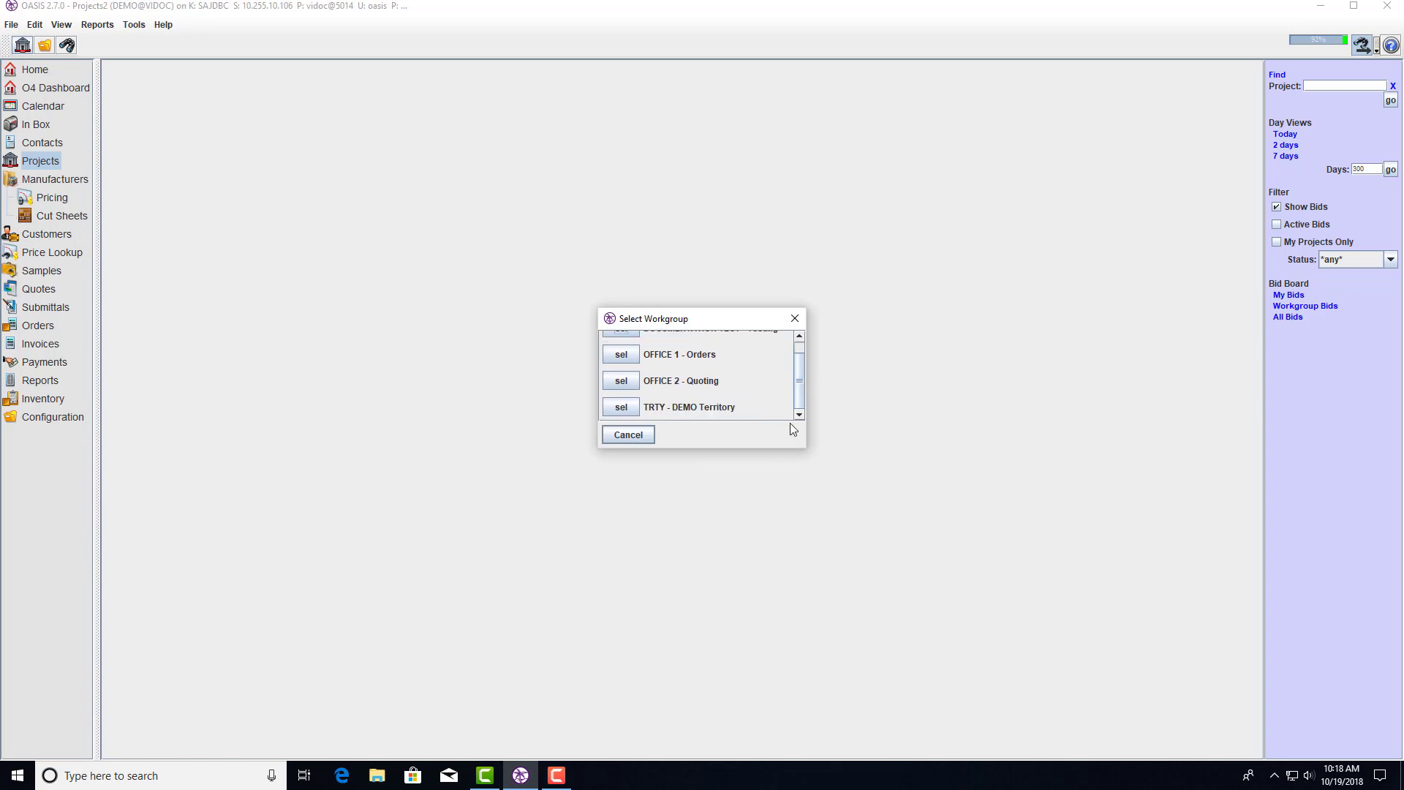
pyautogui.click(621, 407)
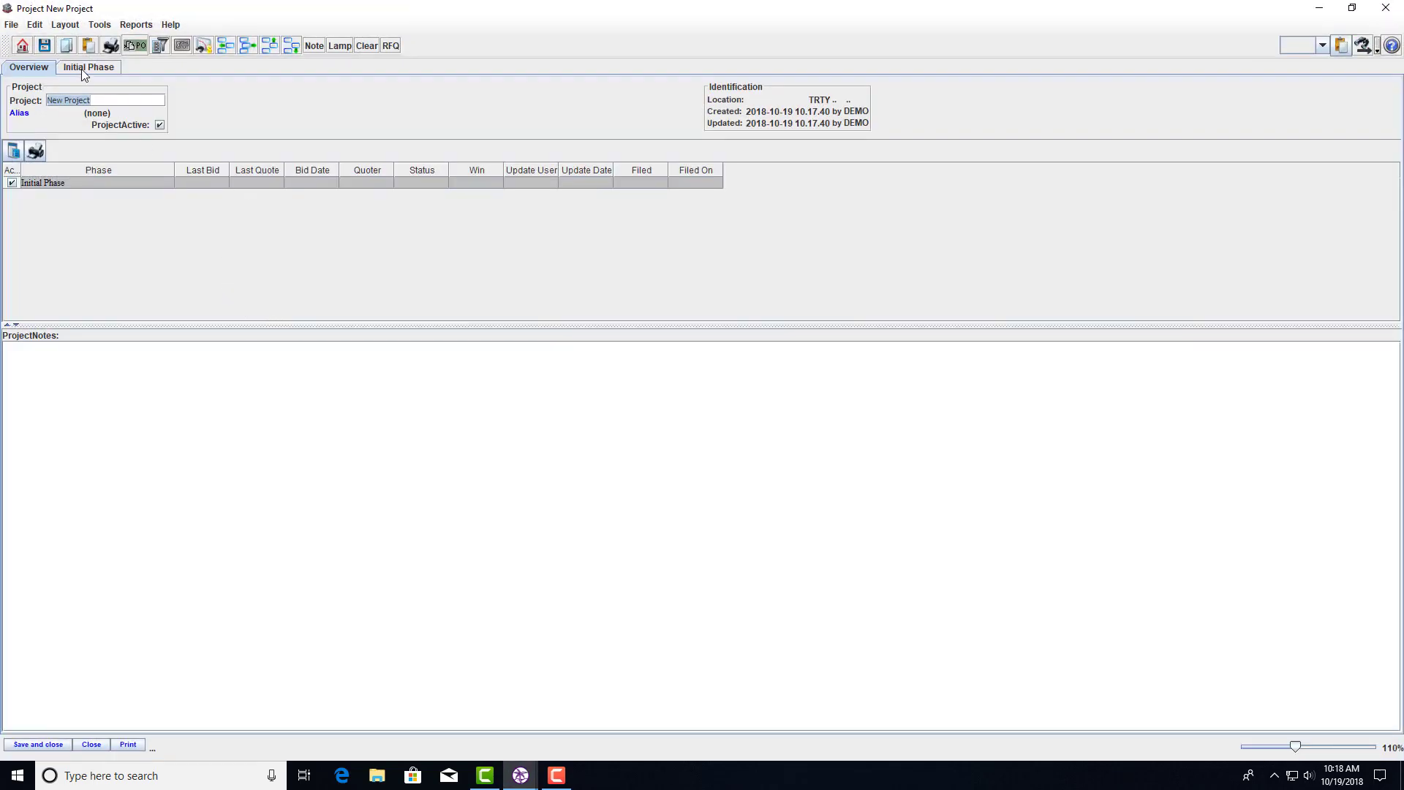
# Review the Initial Phase's general details, follow-ups and attachments.
pyautogui.click(86, 66)
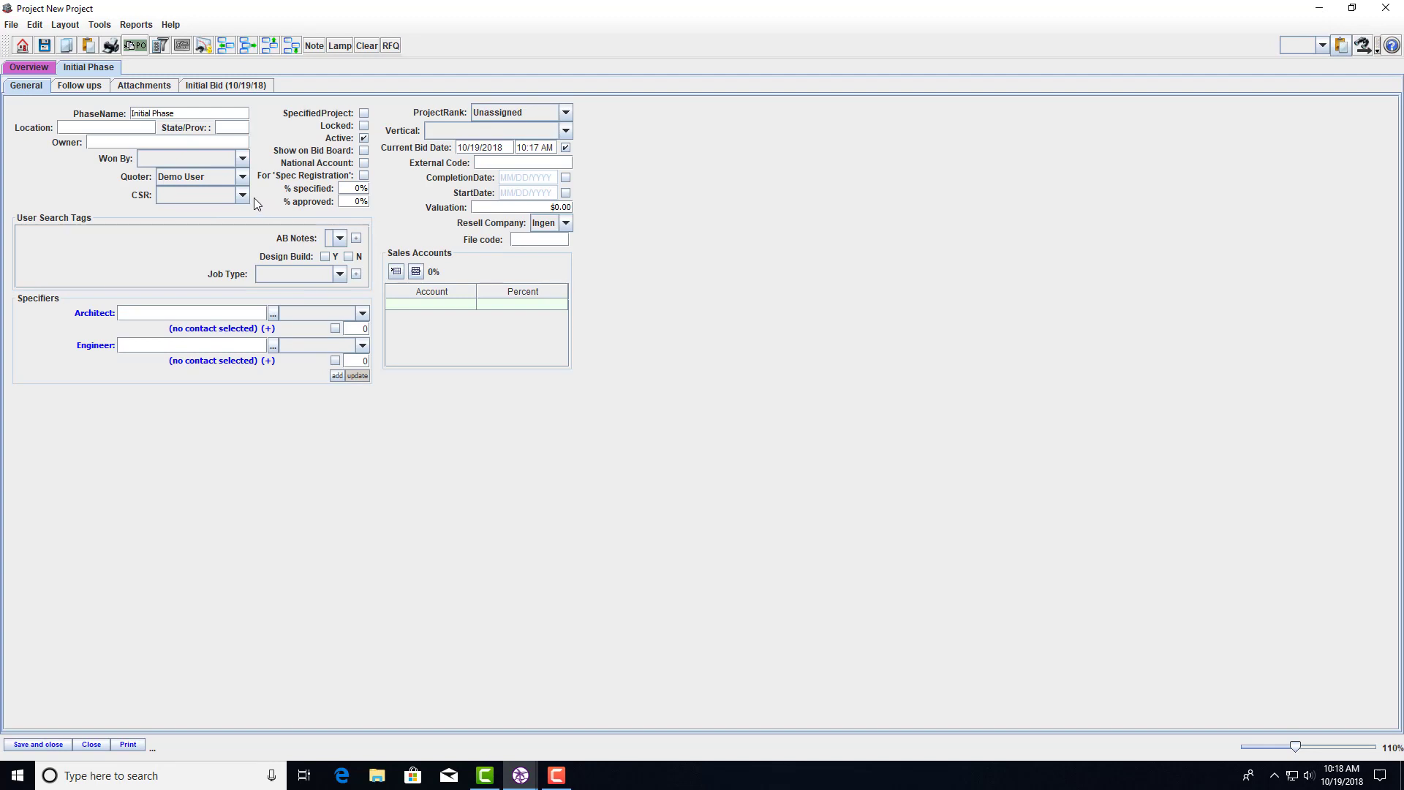
pyautogui.click(79, 86)
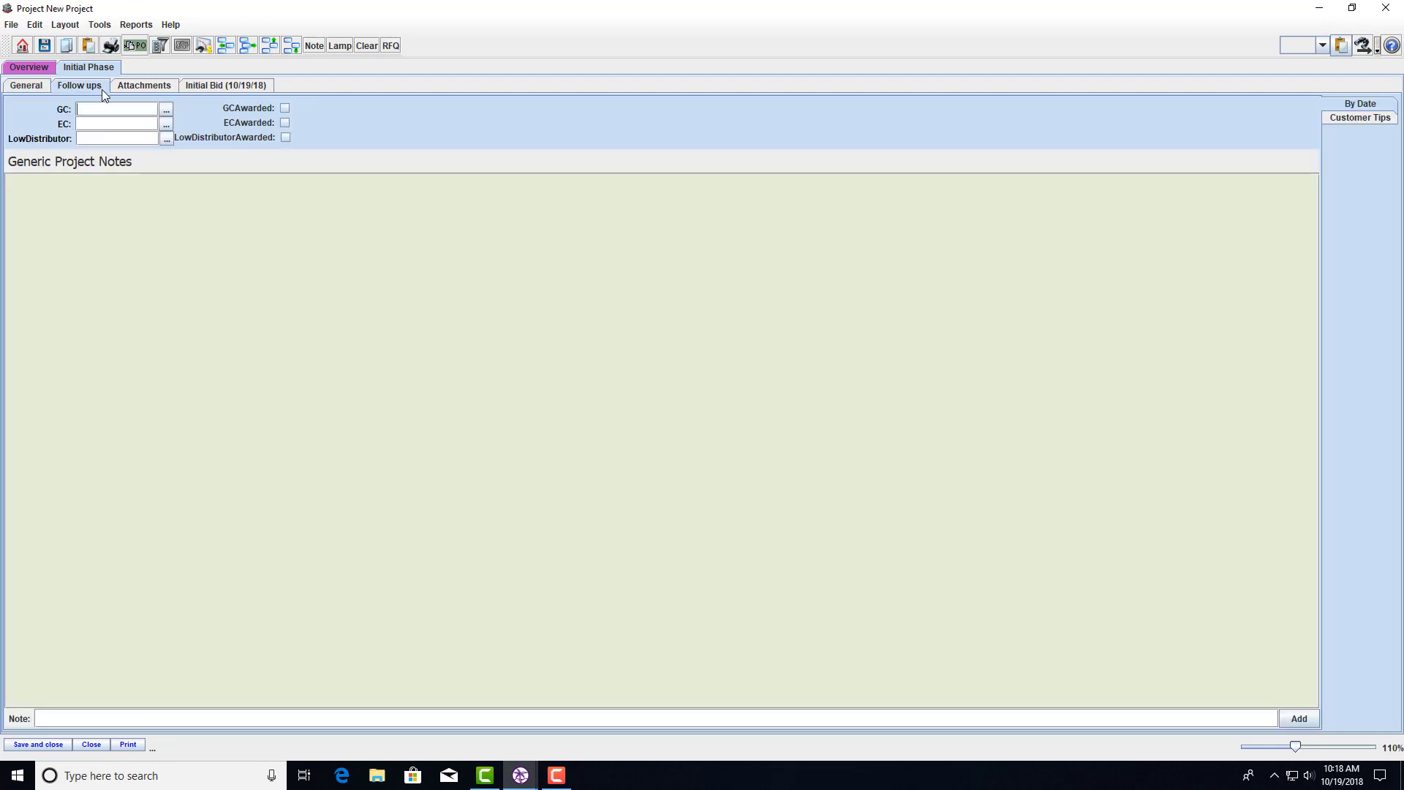
pyautogui.click(142, 86)
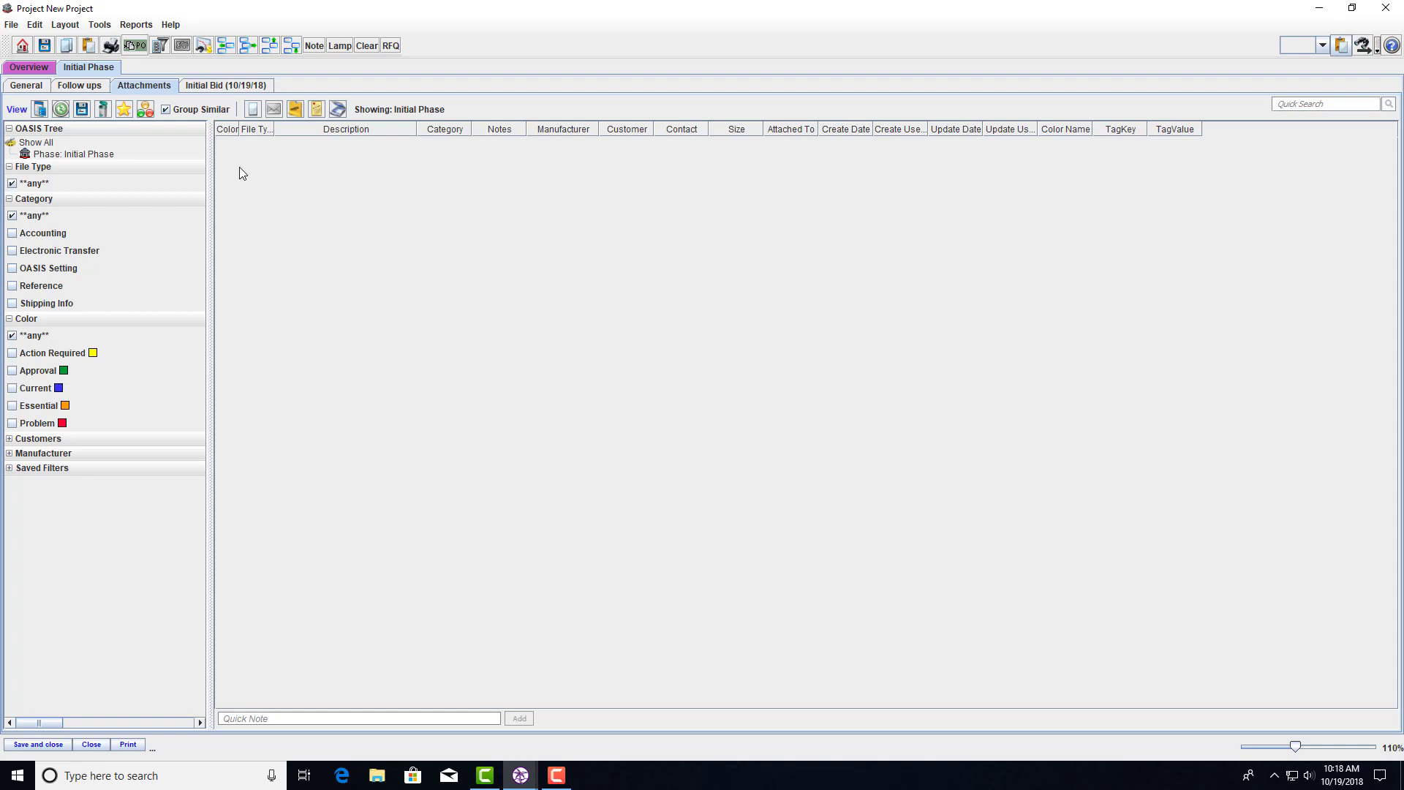
# Enter a base quantity of 10 in the first item row of the initial bid.
pyautogui.click(225, 87)
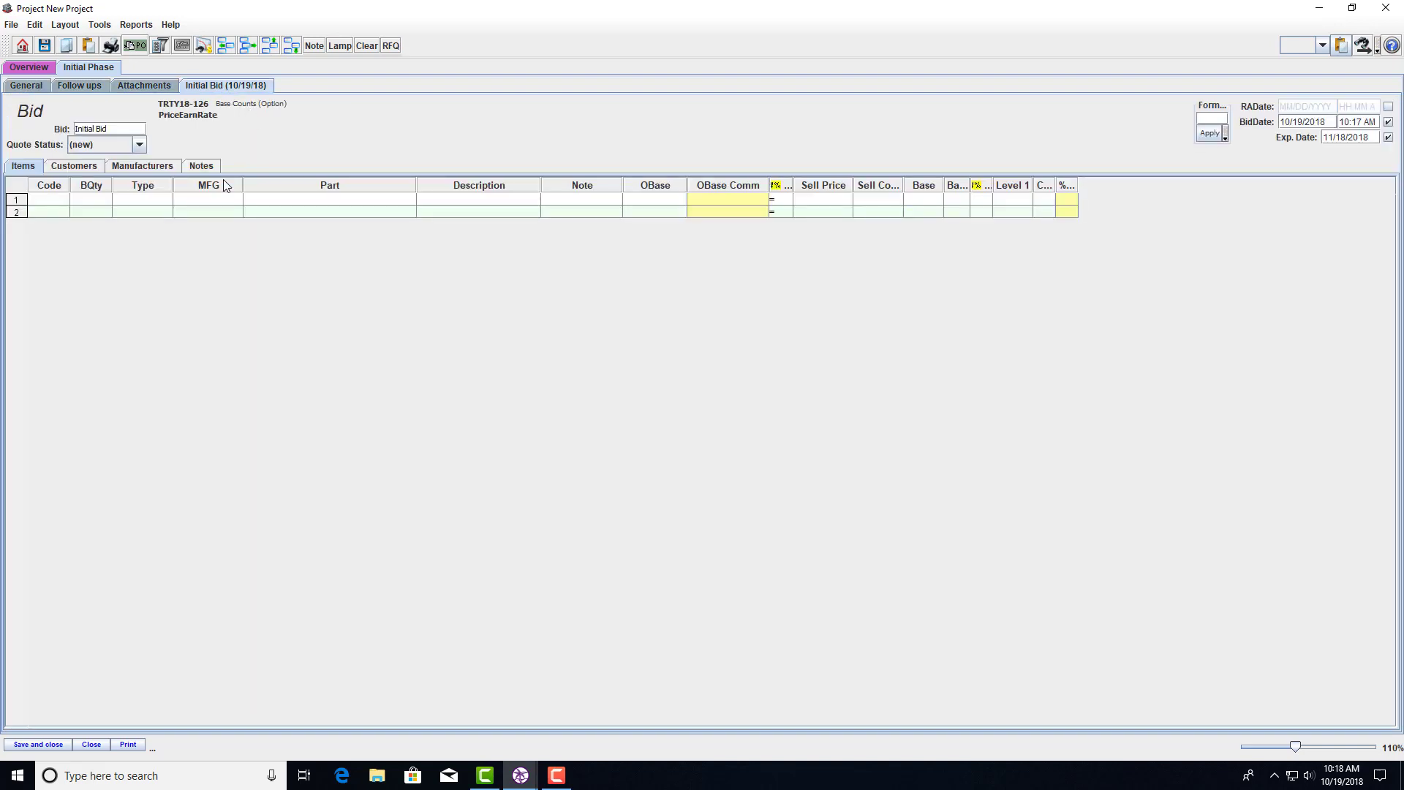
pyautogui.click(98, 200)
pyautogui.write('10')
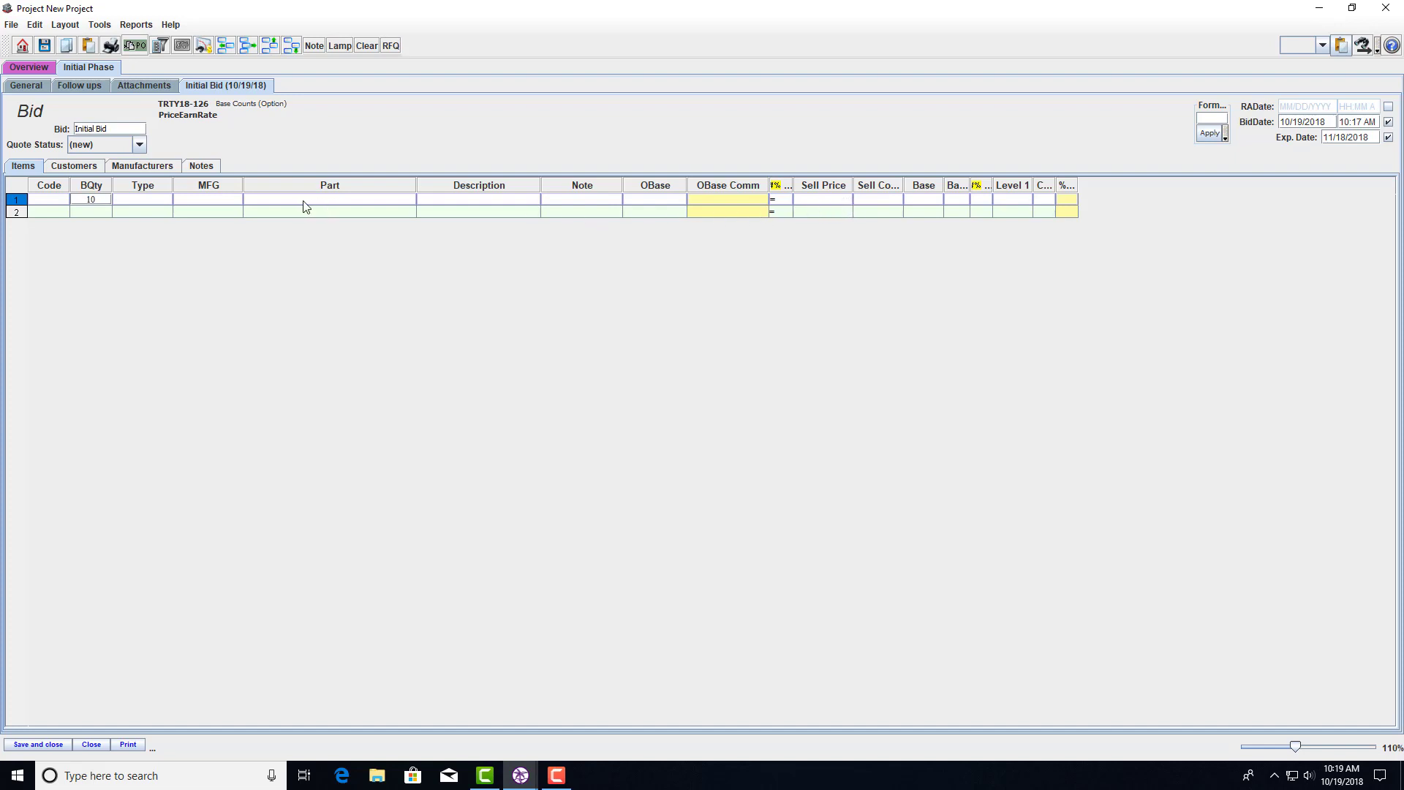
# Examine the line code options for the second item row without choosing one, and view the bid's customers section.
pyautogui.click(63, 215)
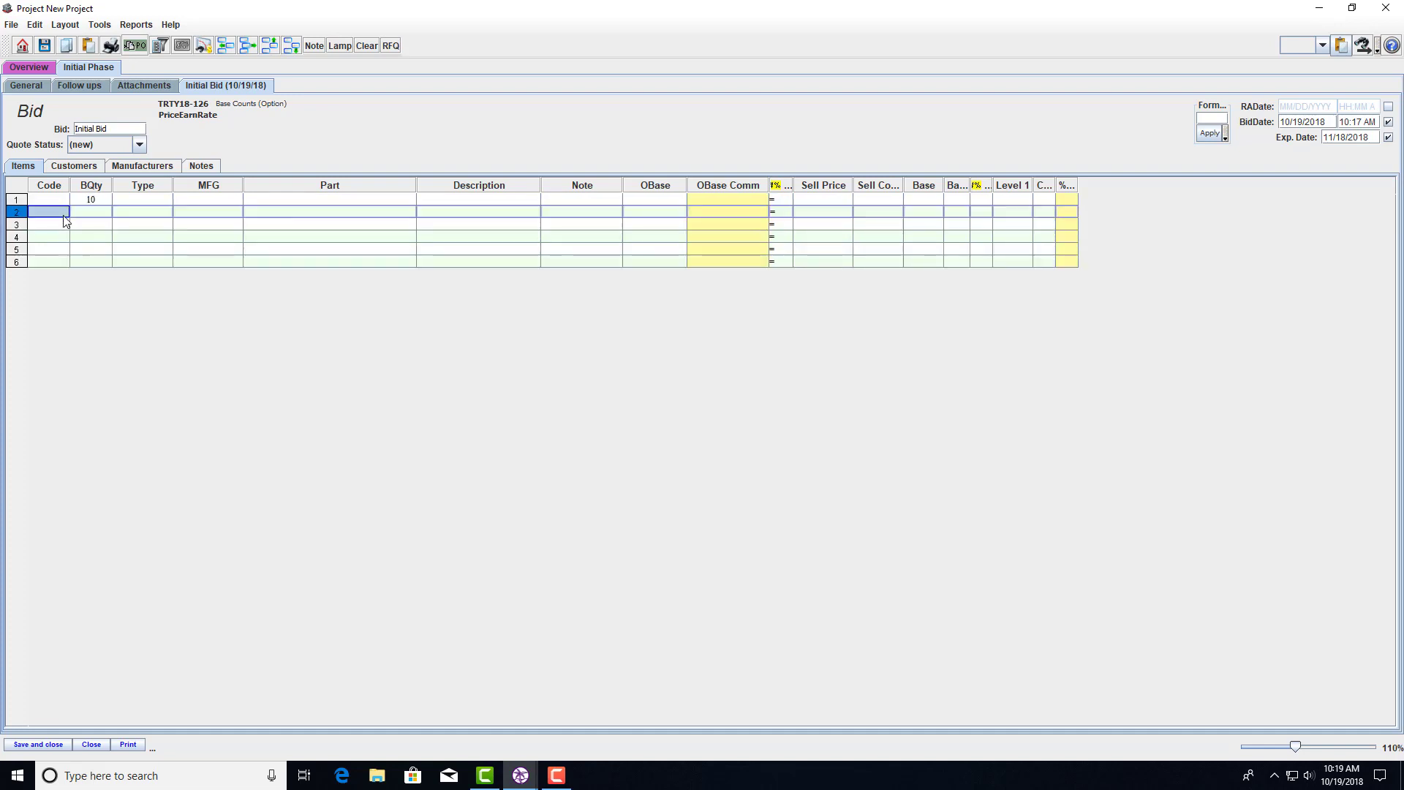
pyautogui.click(65, 214)
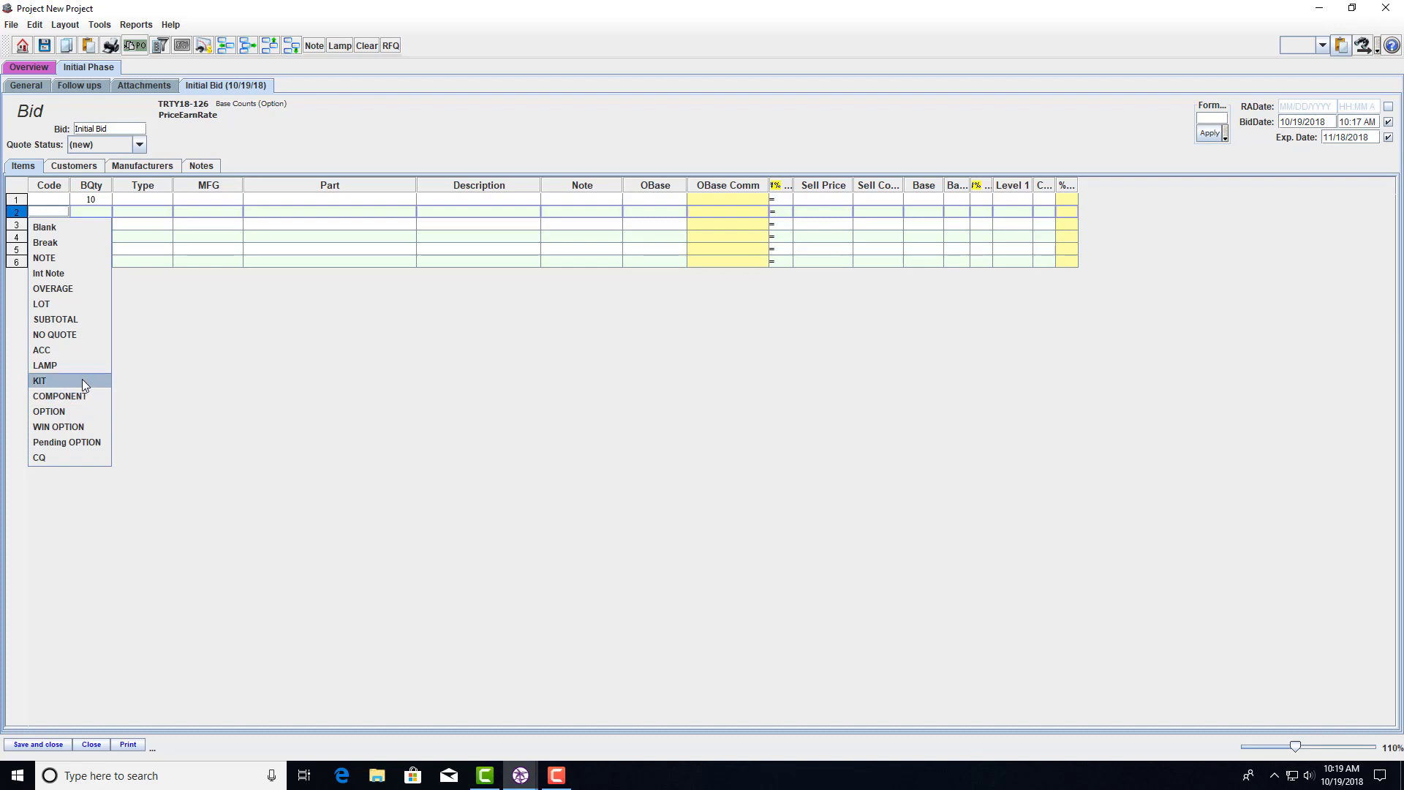
pyautogui.click(115, 247)
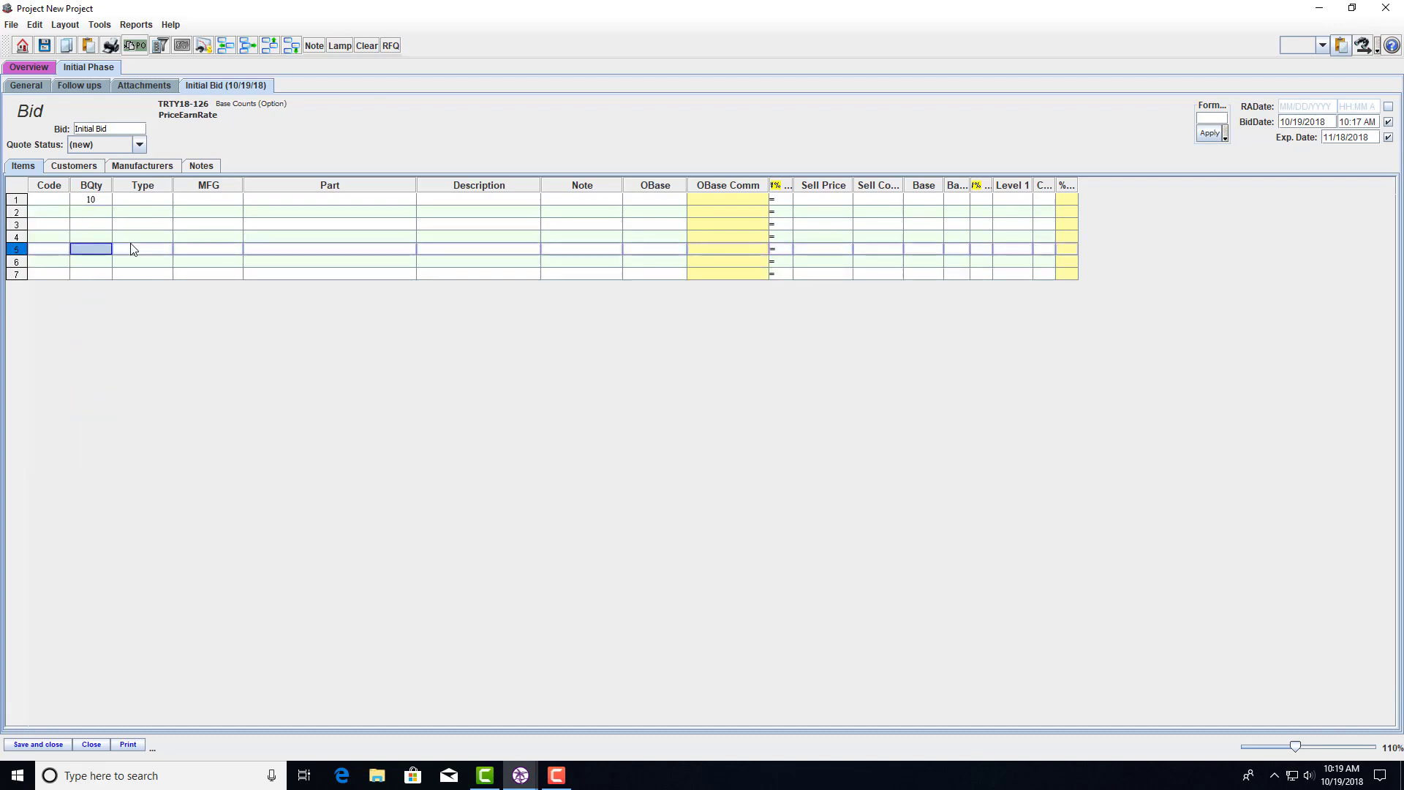
pyautogui.click(74, 166)
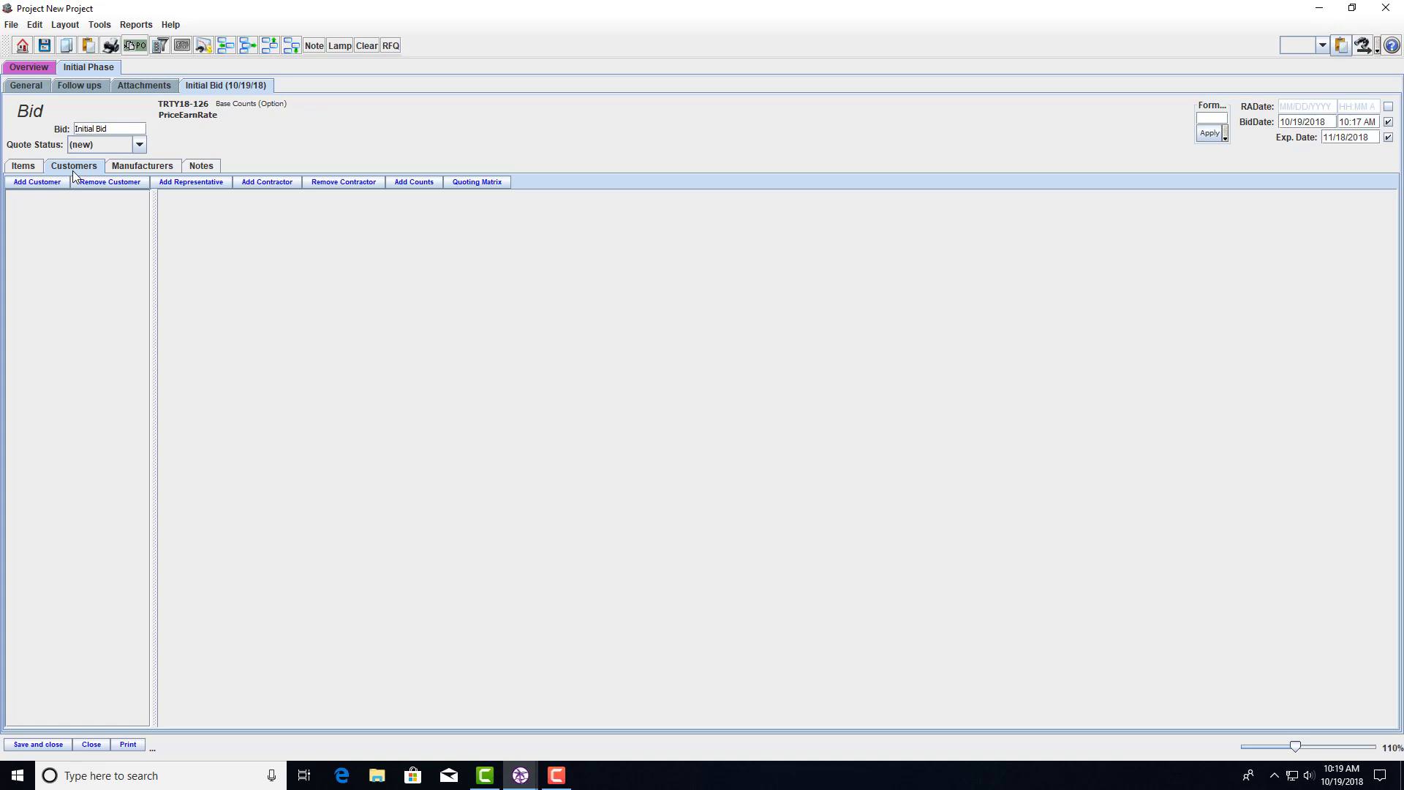
# View the initial bid's manufacturers and notes sections, and close the project without saving changes.
pyautogui.click(117, 167)
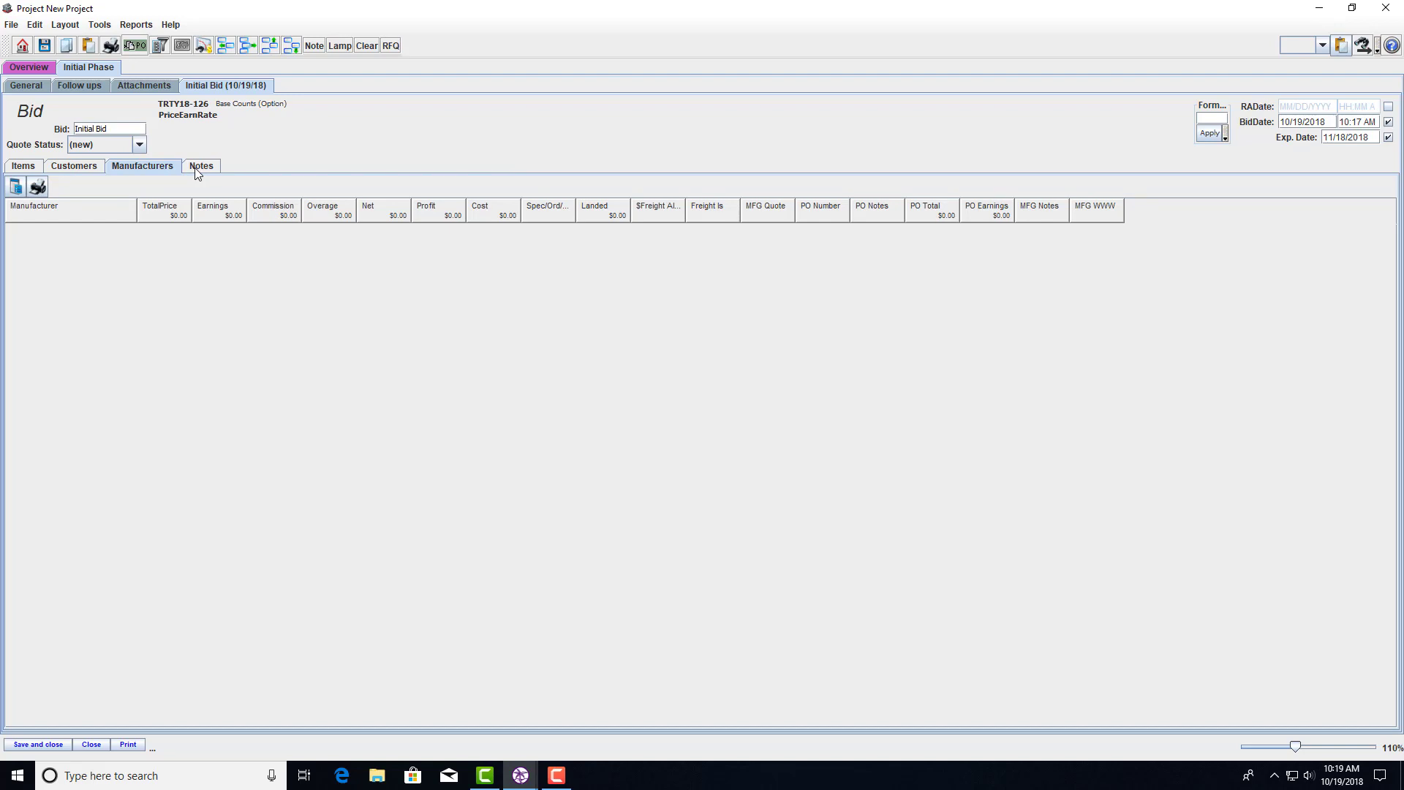
pyautogui.click(197, 168)
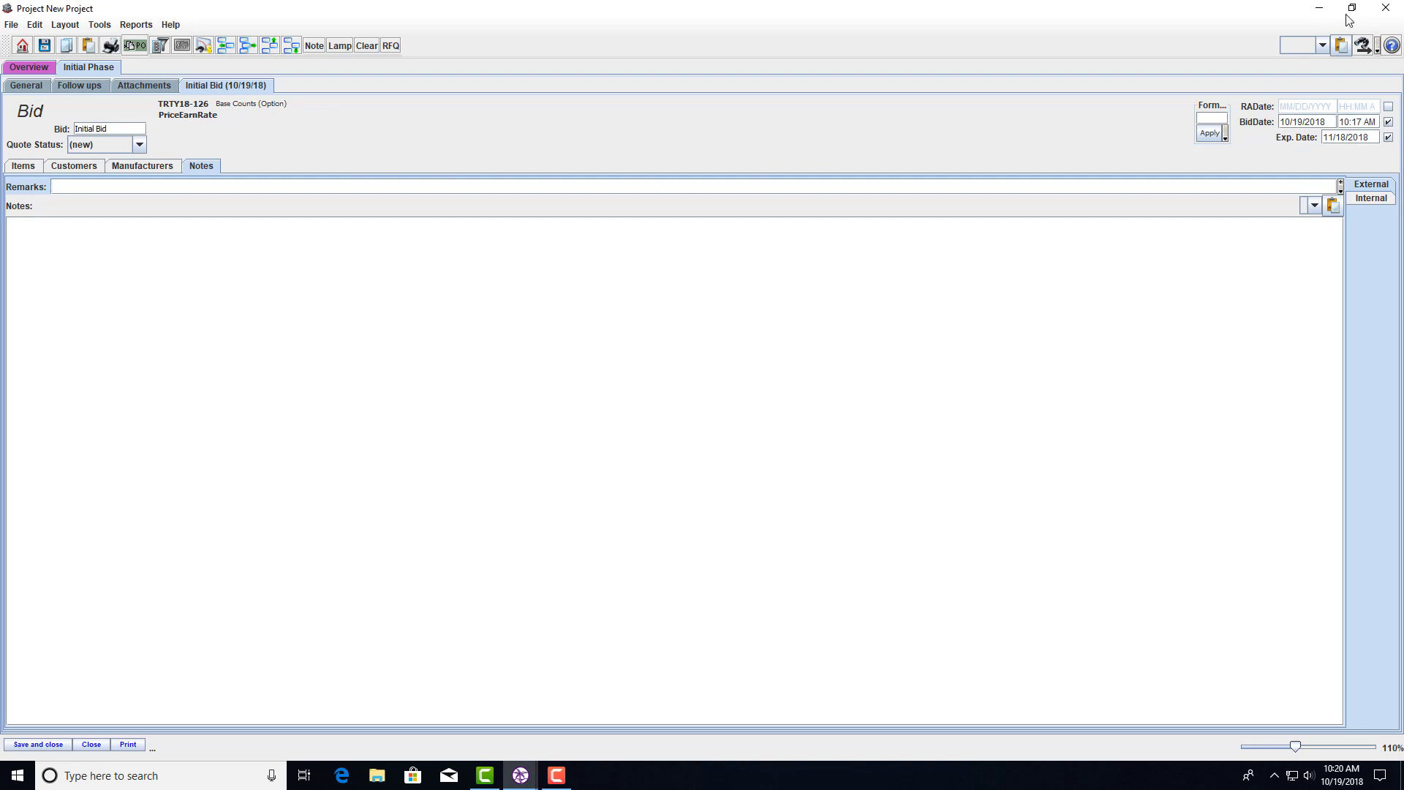
pyautogui.click(1386, 8)
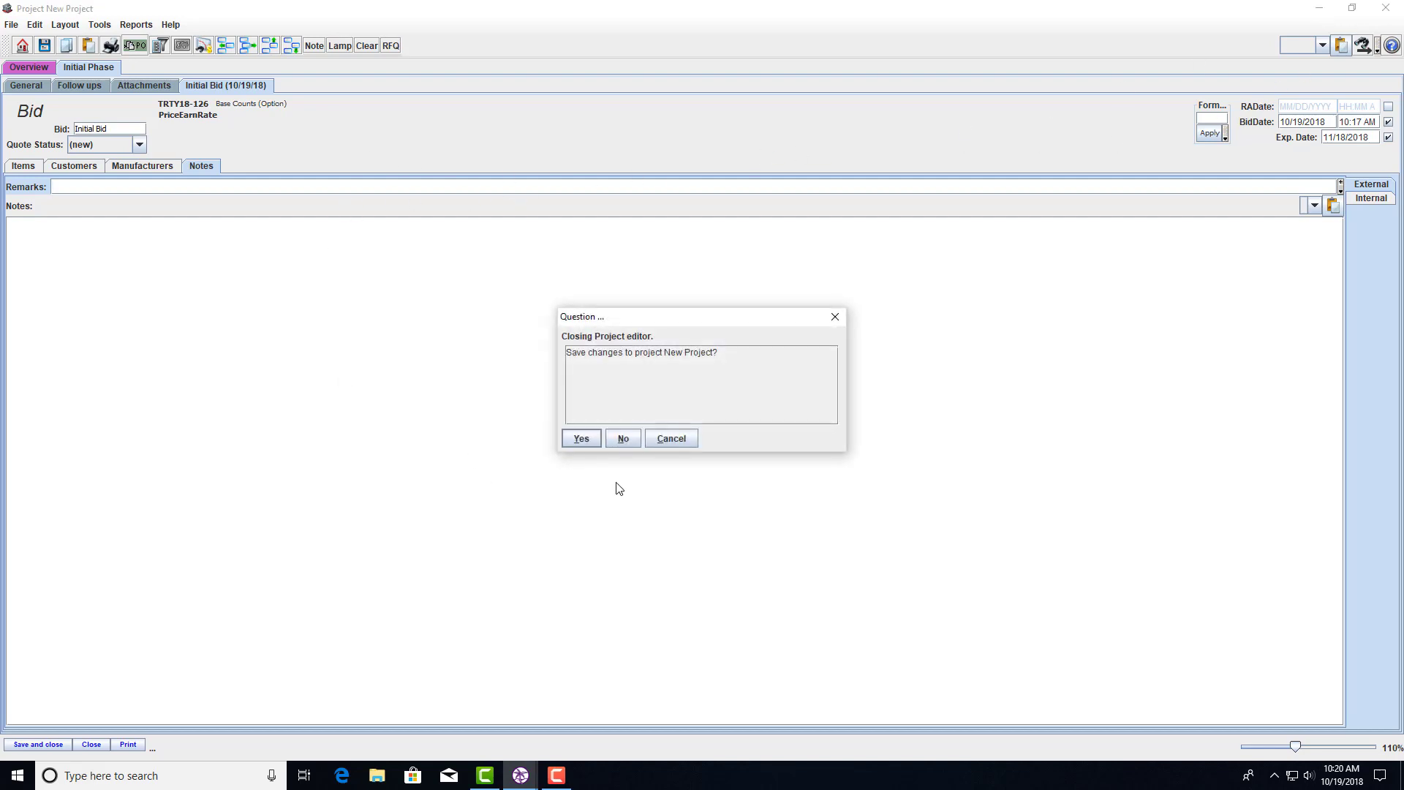
pyautogui.click(624, 437)
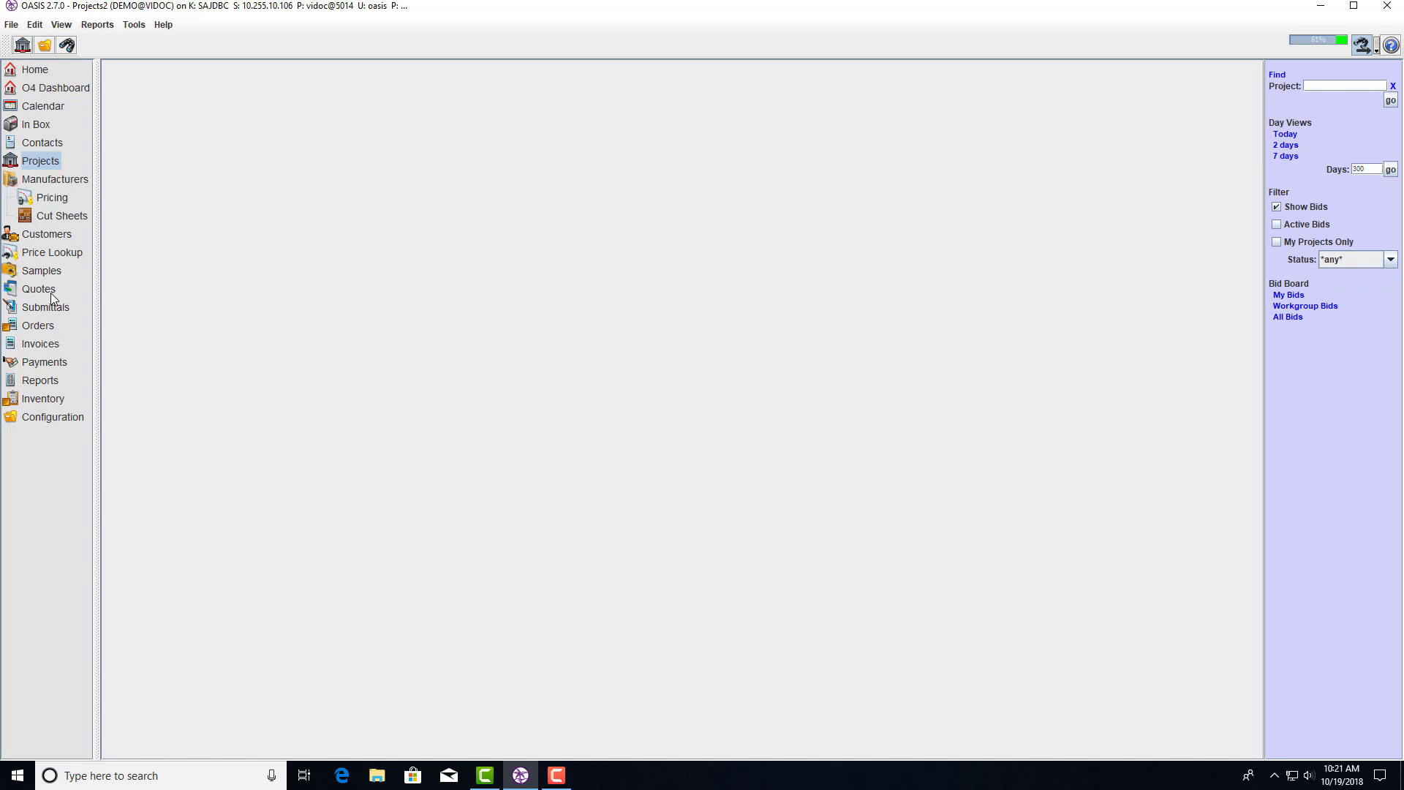
# List the orders from the past 7 days, and review the general details and items of the EML order before closing it.
pyautogui.click(51, 325)
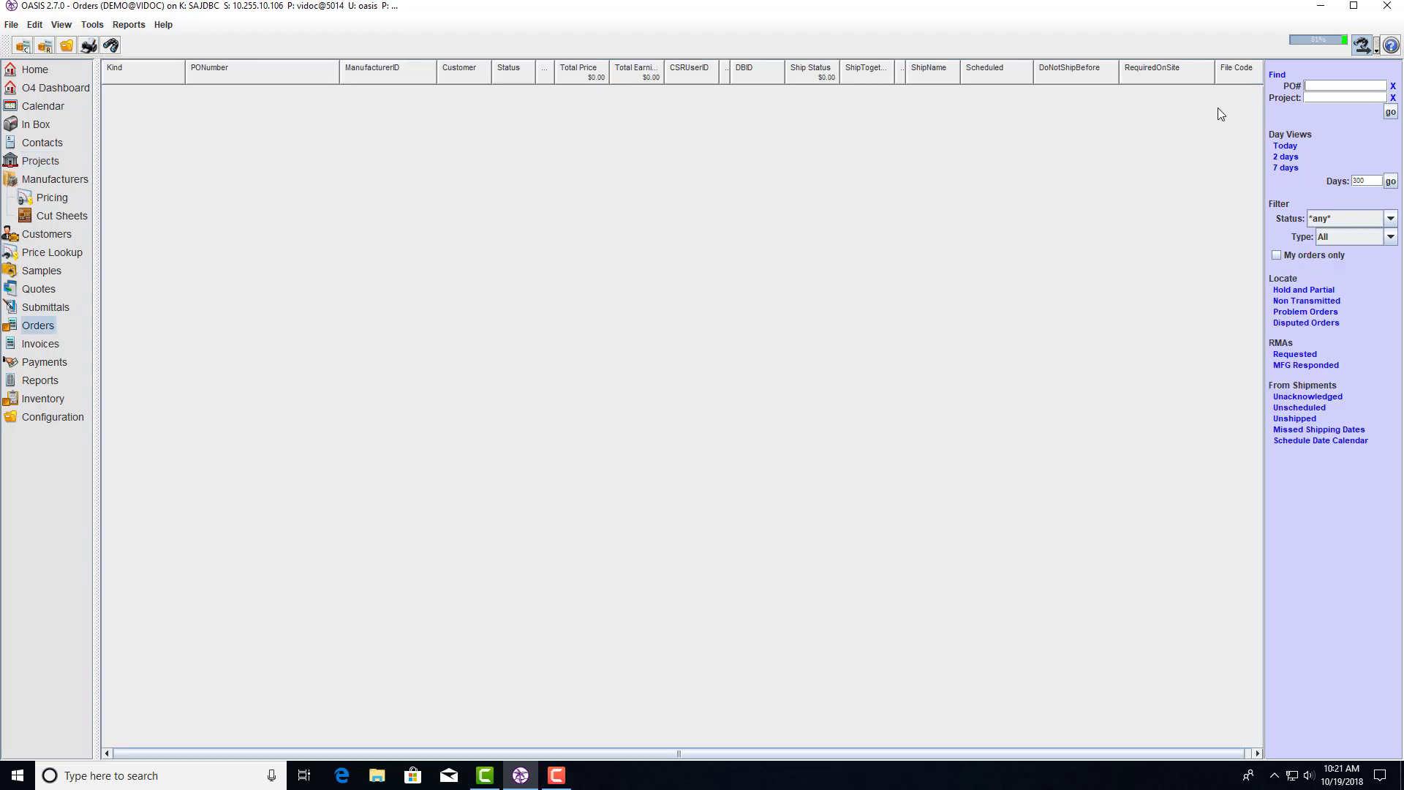
pyautogui.click(1286, 168)
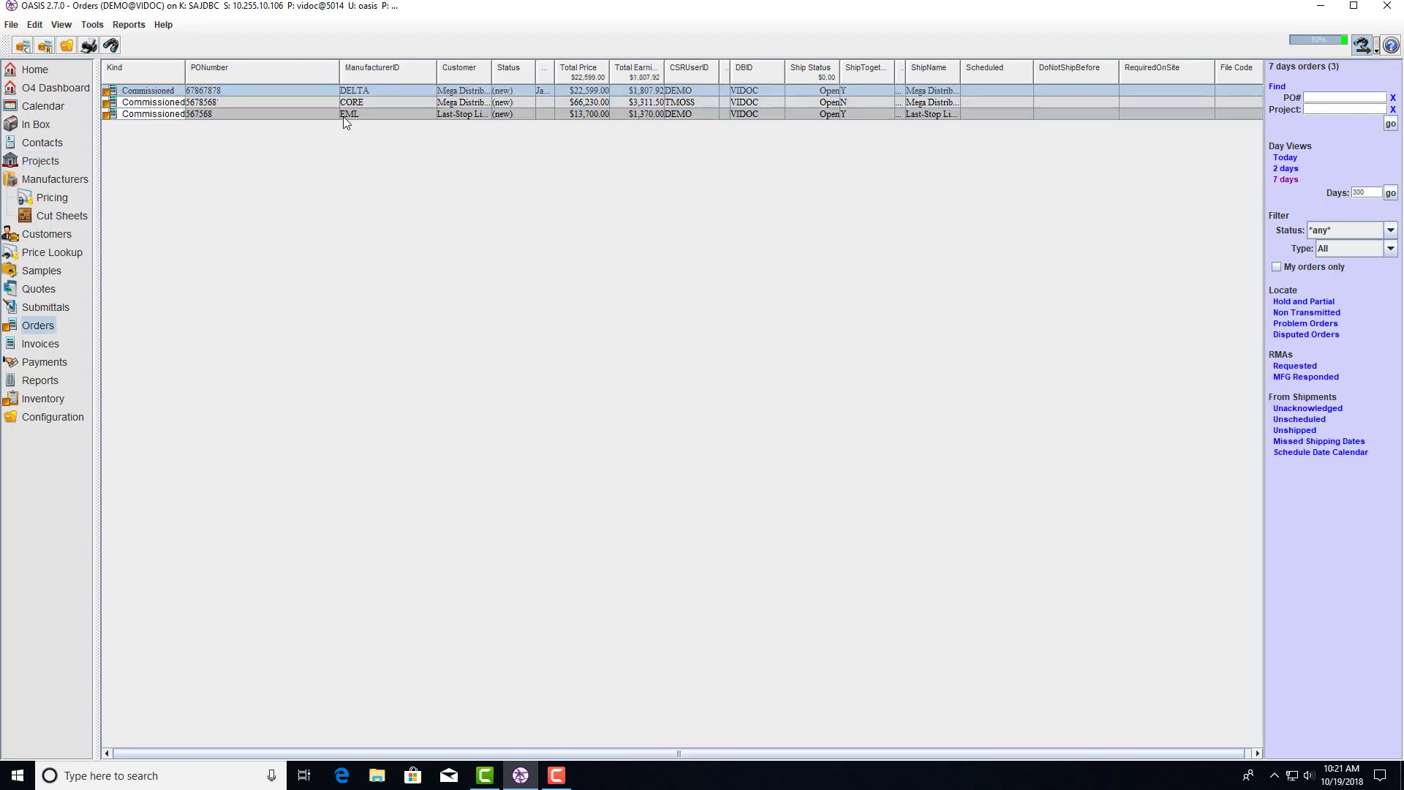
pyautogui.click(363, 114)
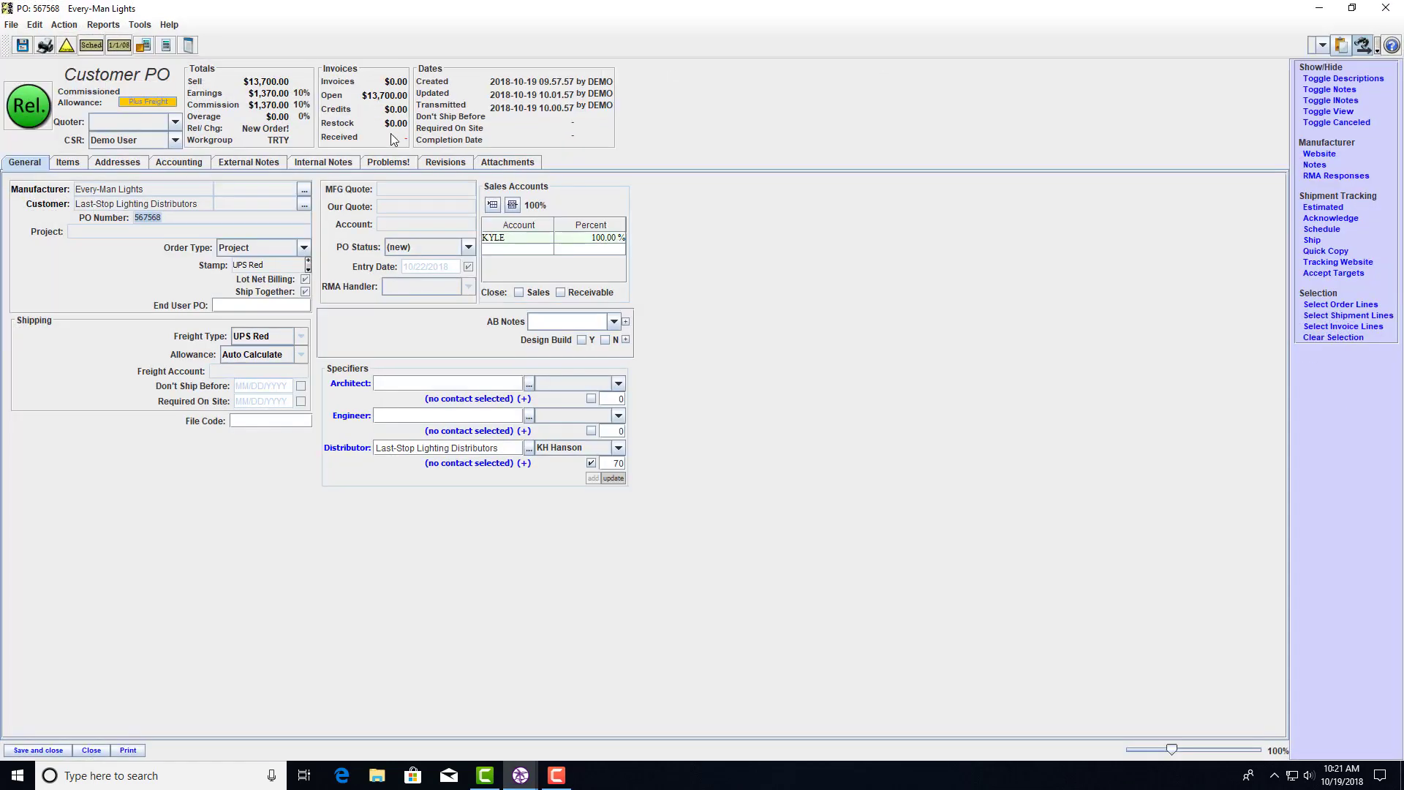
pyautogui.click(68, 163)
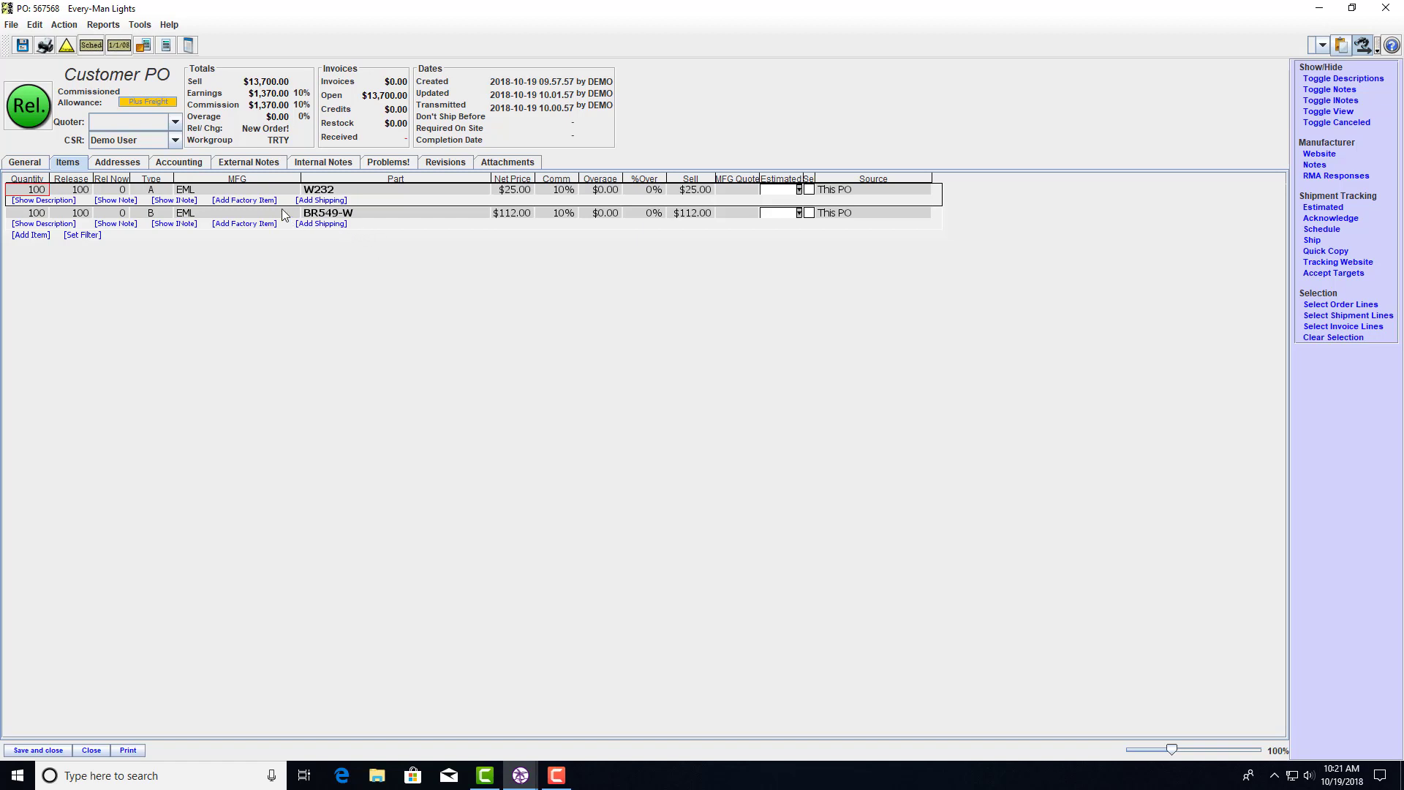
pyautogui.click(1386, 7)
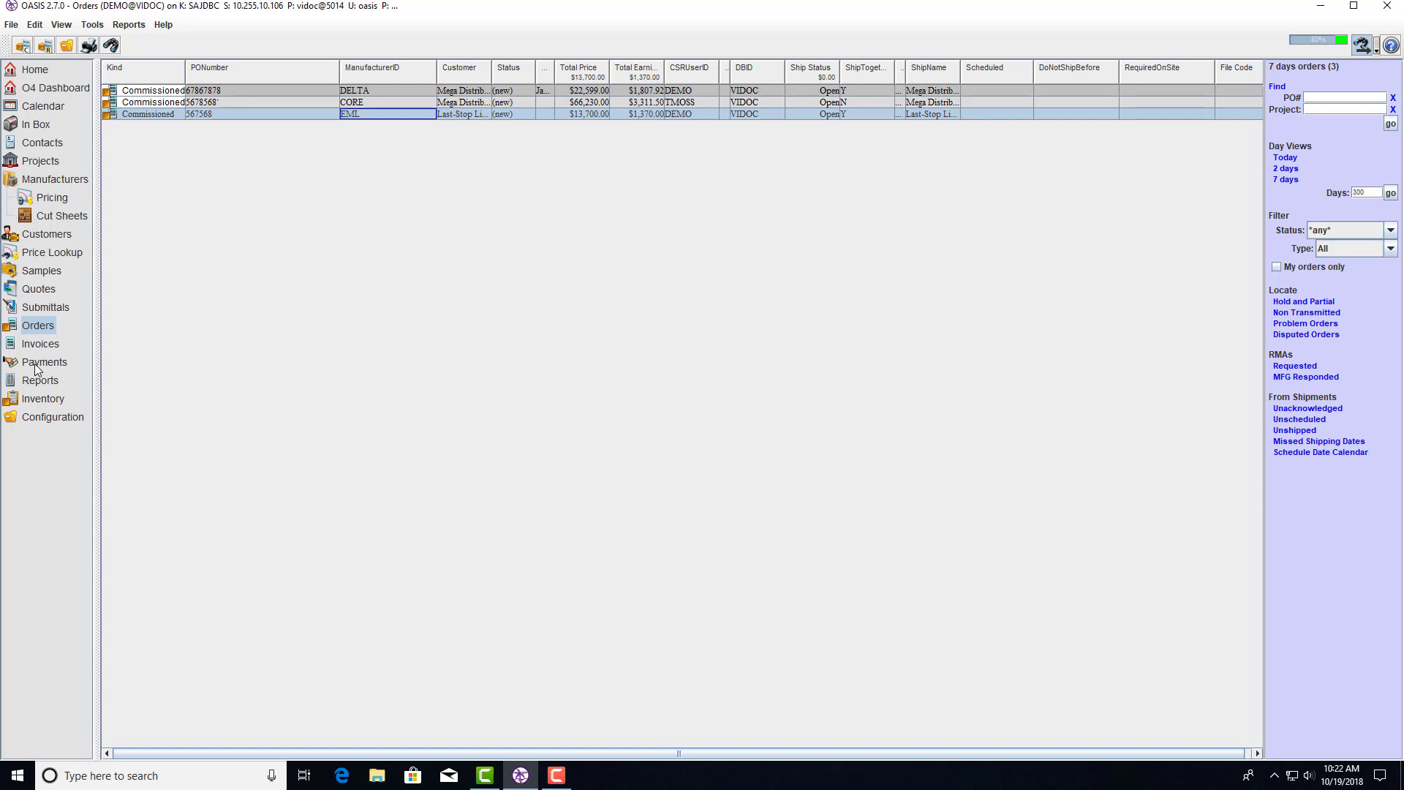
# View the Payments module, and open a report window in the Reports module.
pyautogui.click(38, 369)
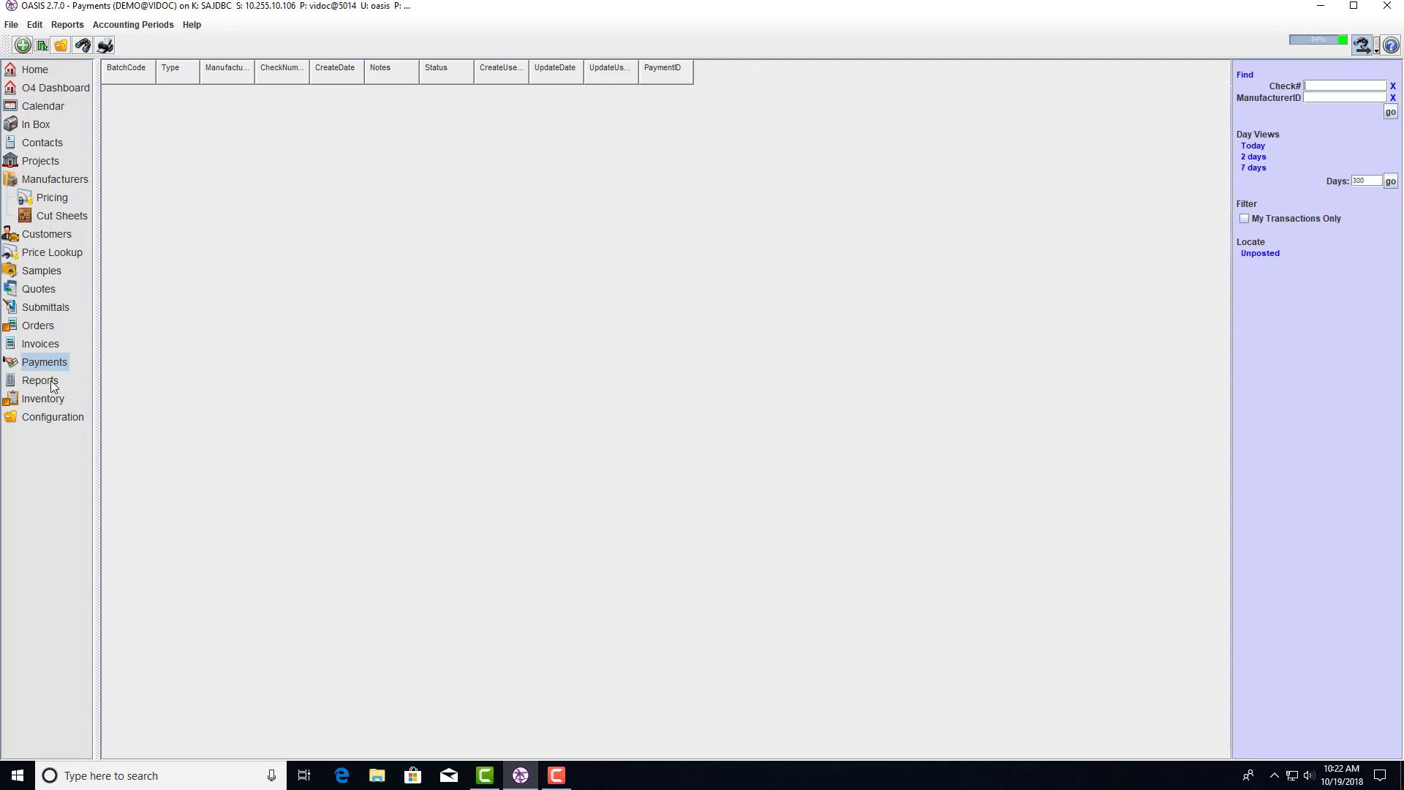
pyautogui.click(51, 381)
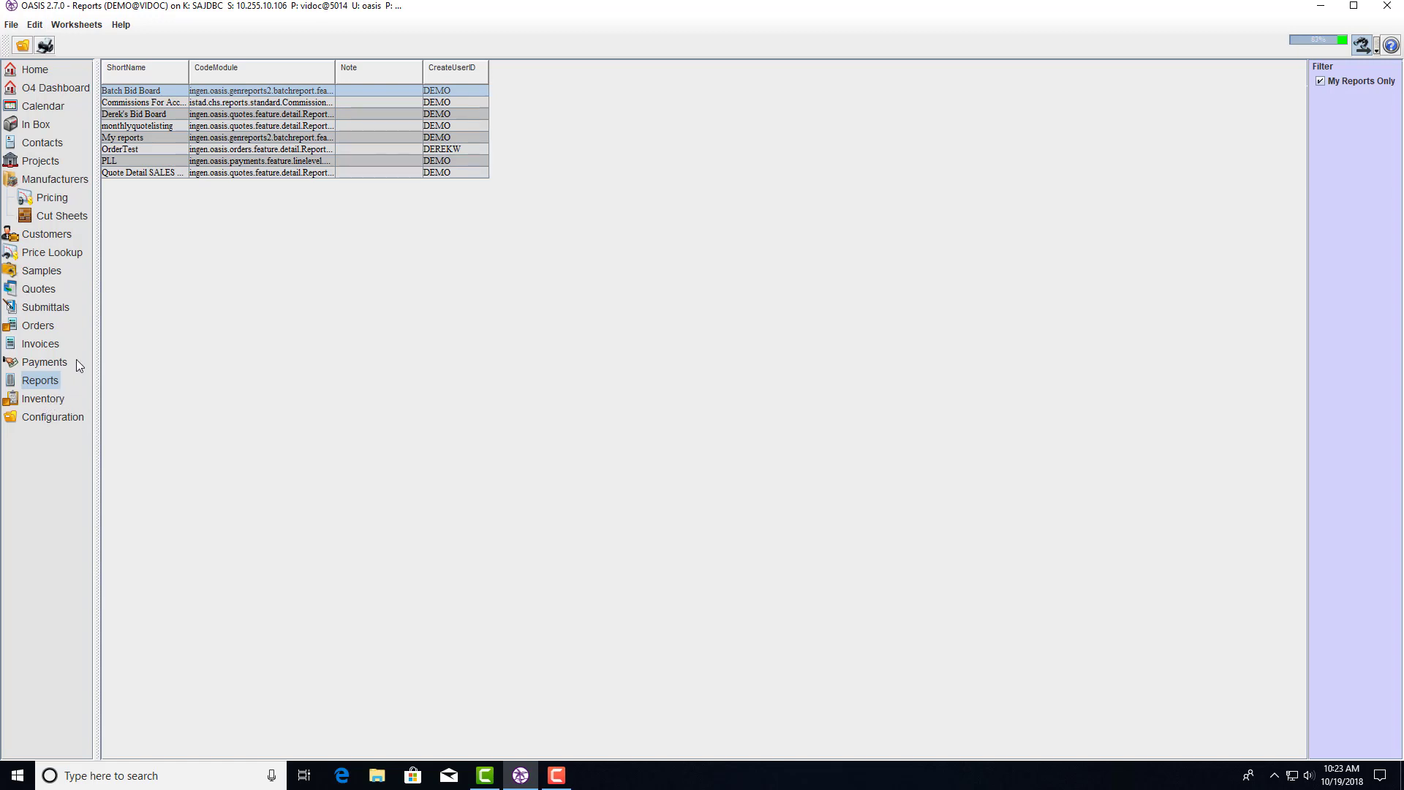
pyautogui.click(78, 89)
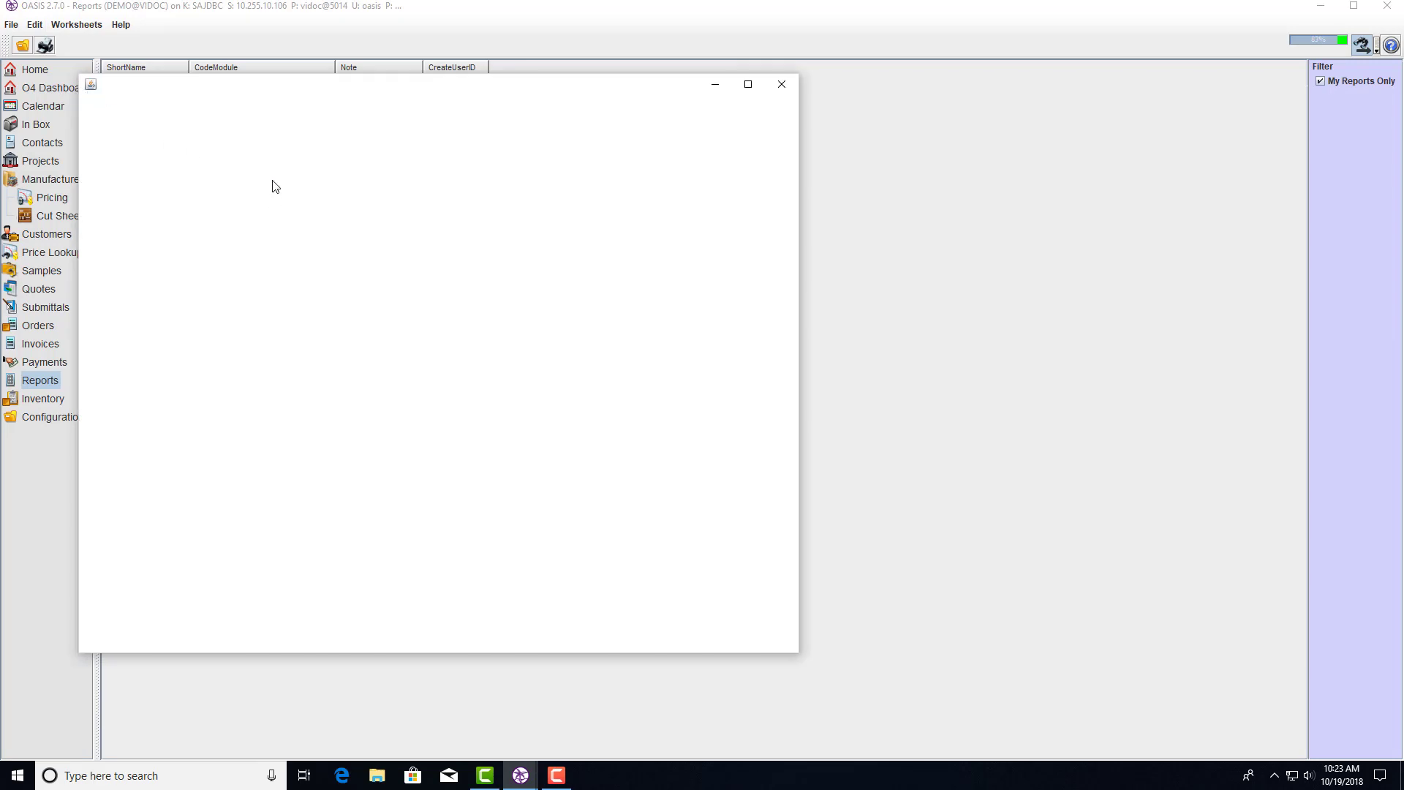